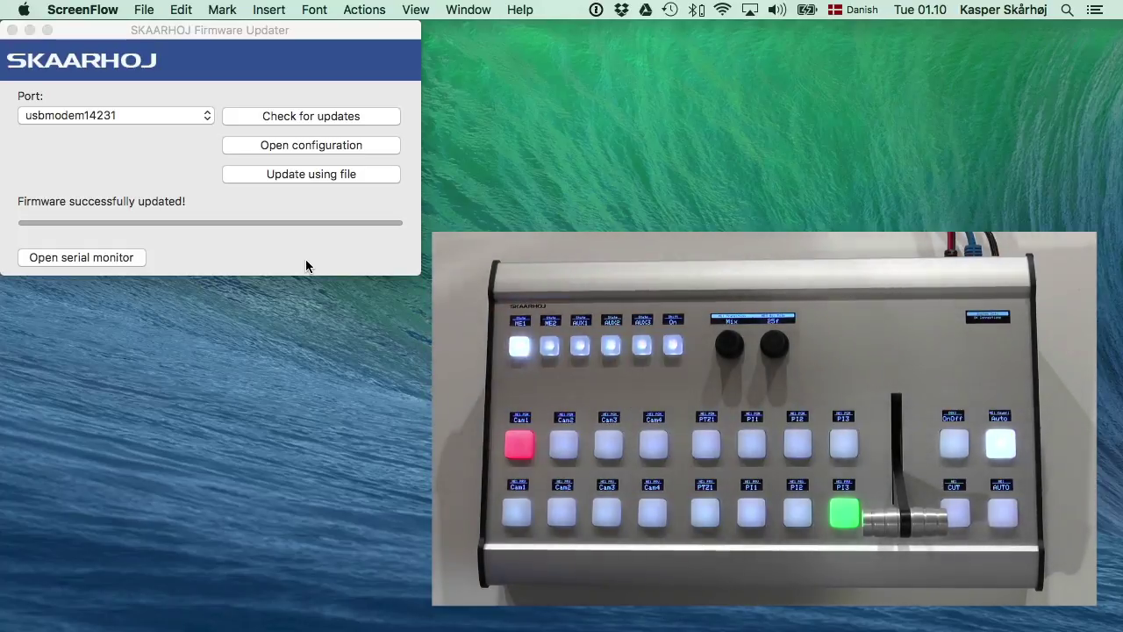
Step: Open the connected controller's online configuration from the SKAARHOJ Firmware Updater and view its panel layout
left_click(217, 33)
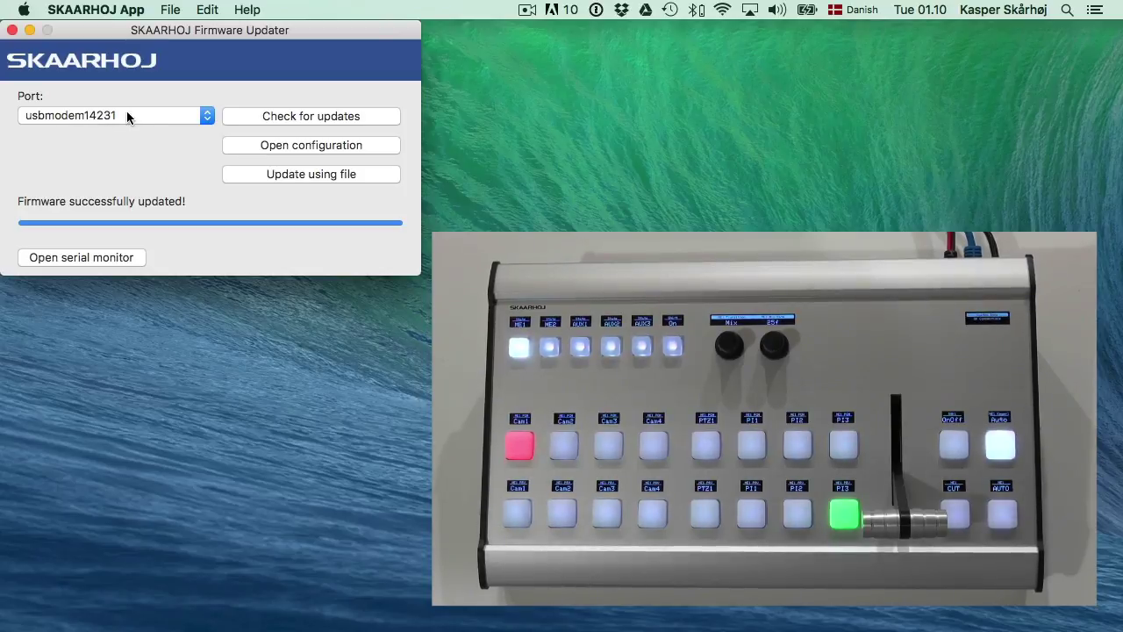
left_click(350, 146)
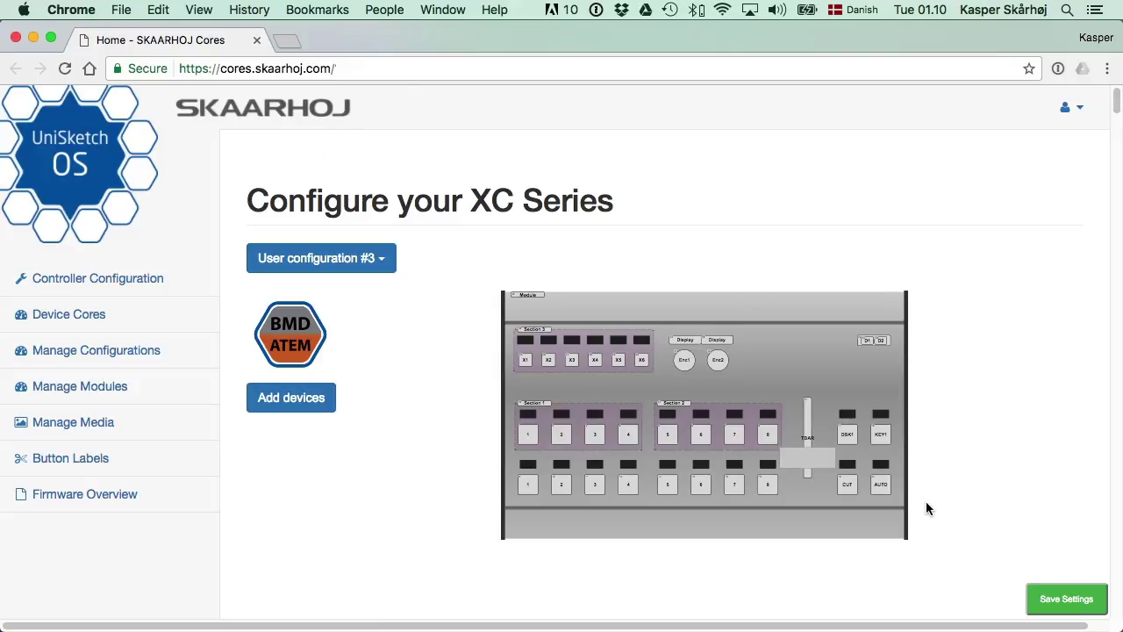
scroll(947, 399, "down", 3)
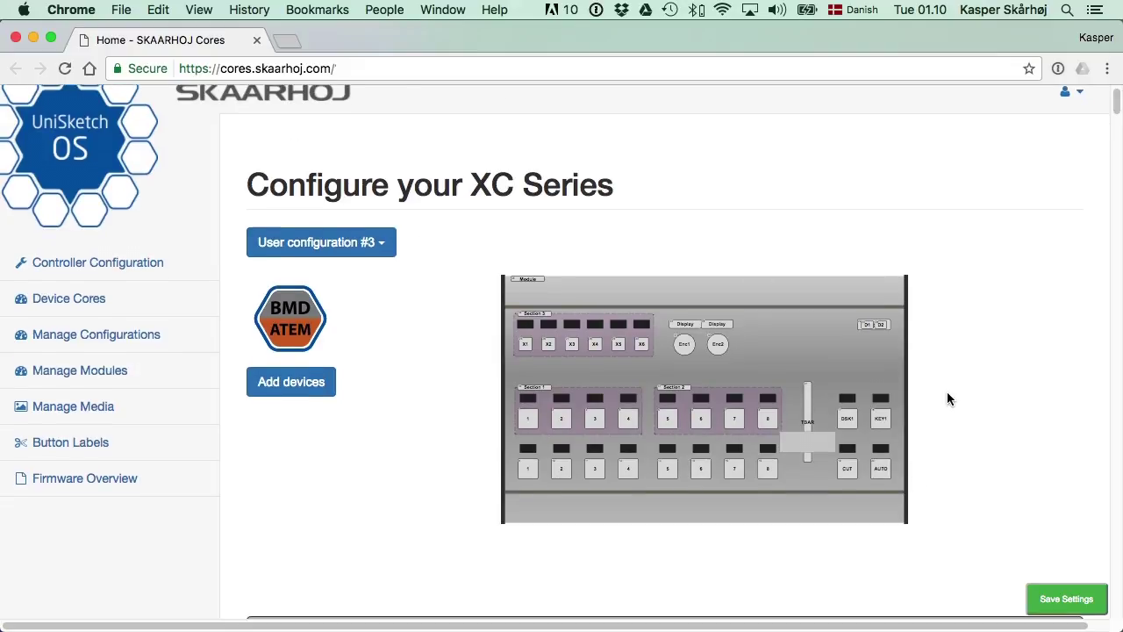
scroll(947, 400, "up", 1)
scroll(947, 400, "up", 1)
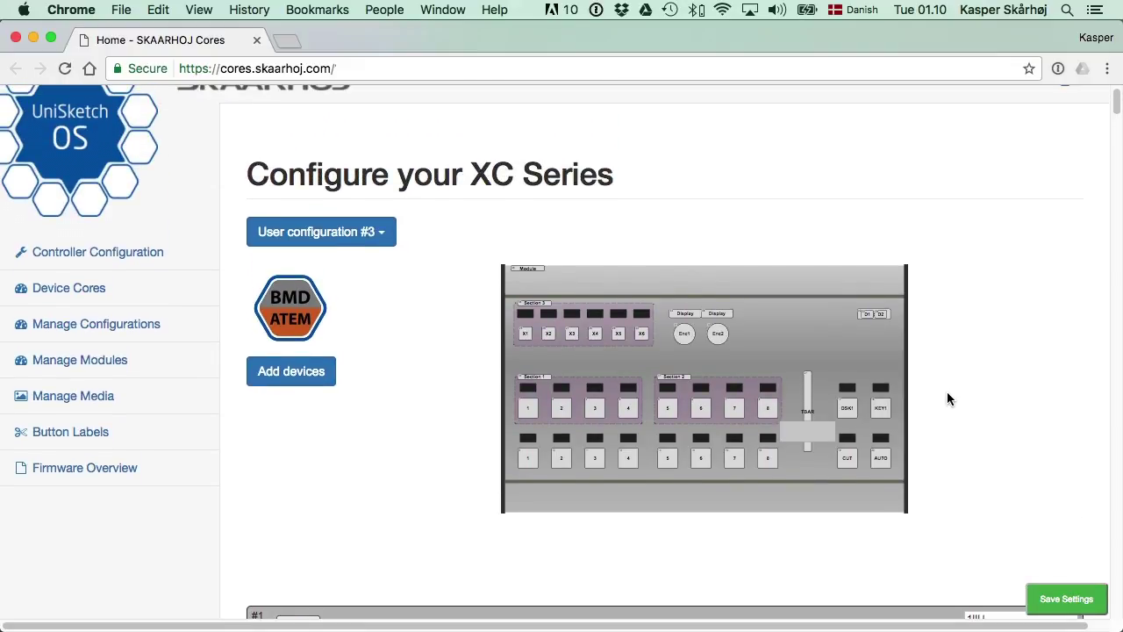
left_click(1082, 600)
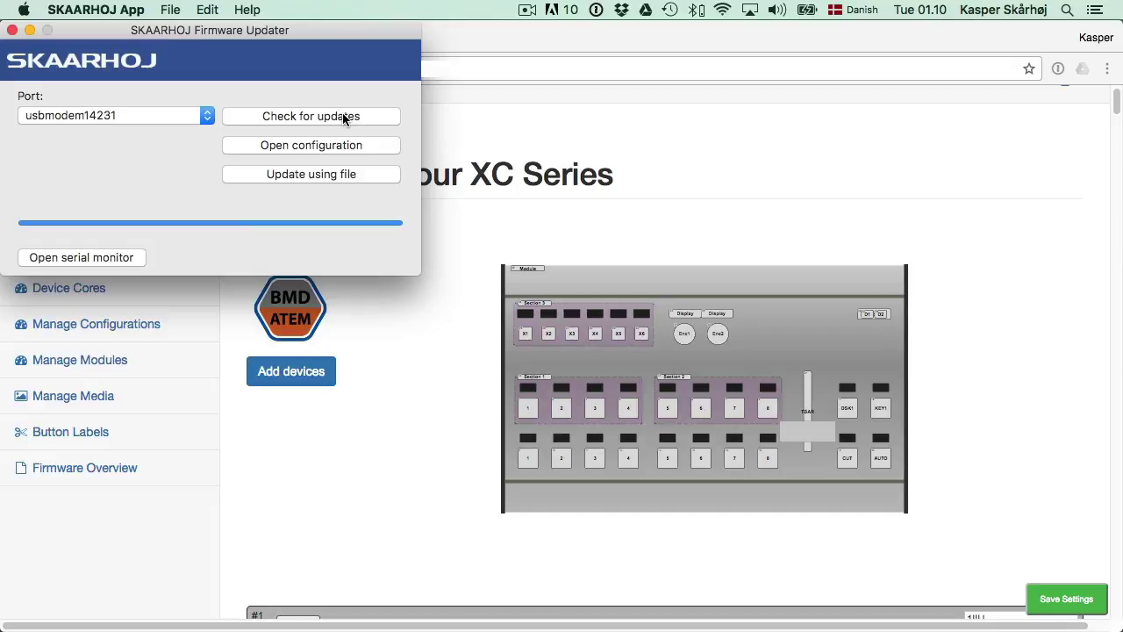
left_click(631, 135)
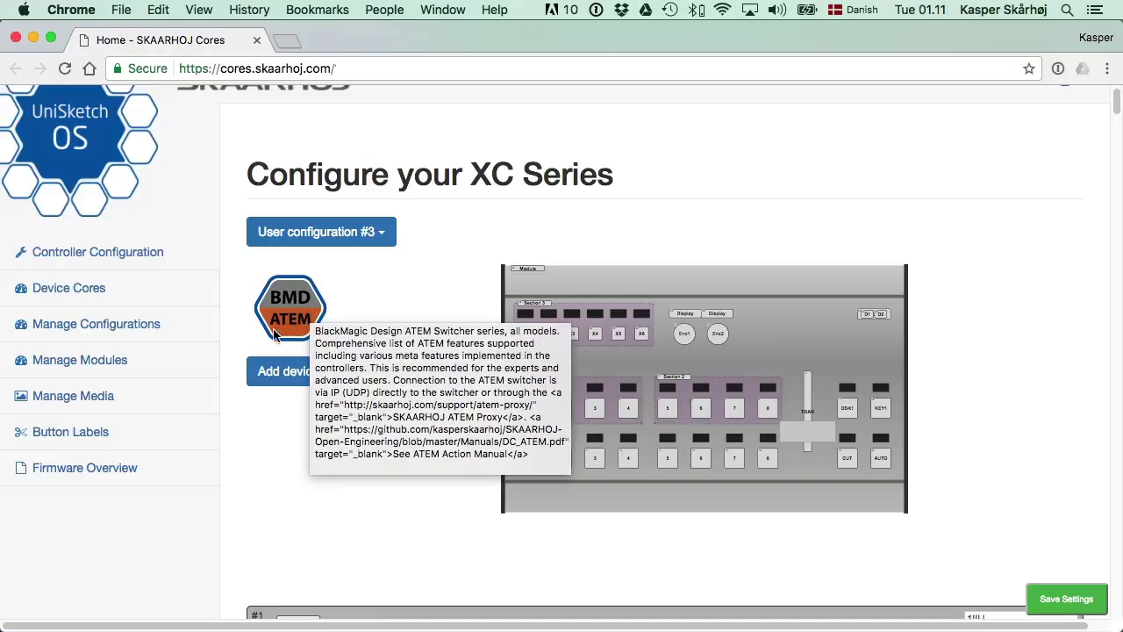
Step: Open the device core management for user configuration #3 and add the AJA KUMO device core
left_click(292, 373)
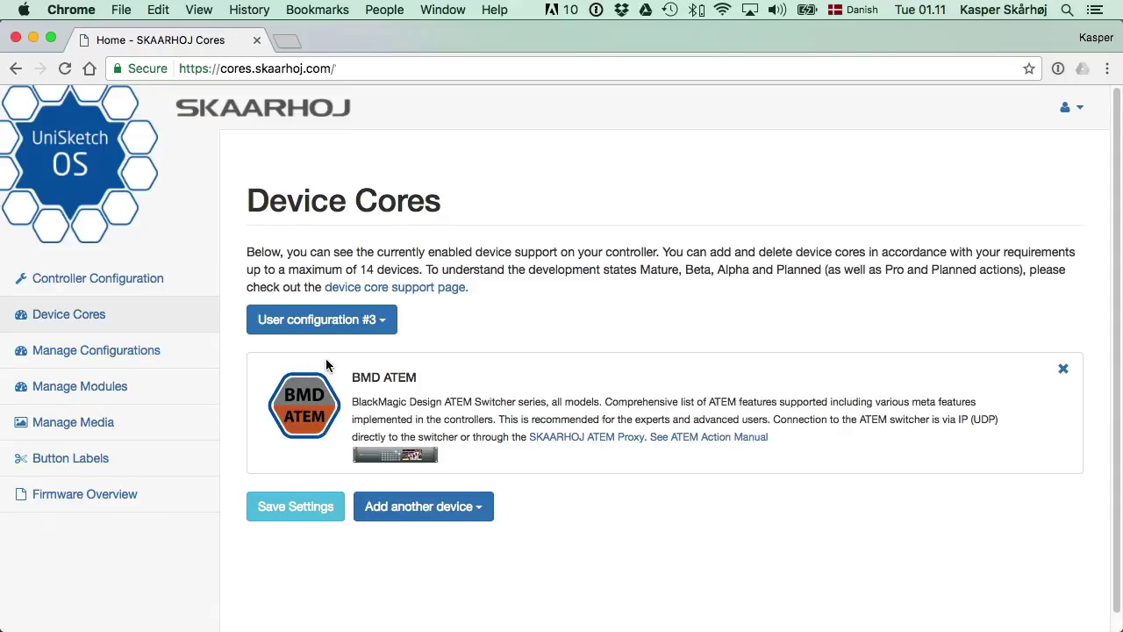
left_click(481, 509)
scroll(620, 510, "down", 3)
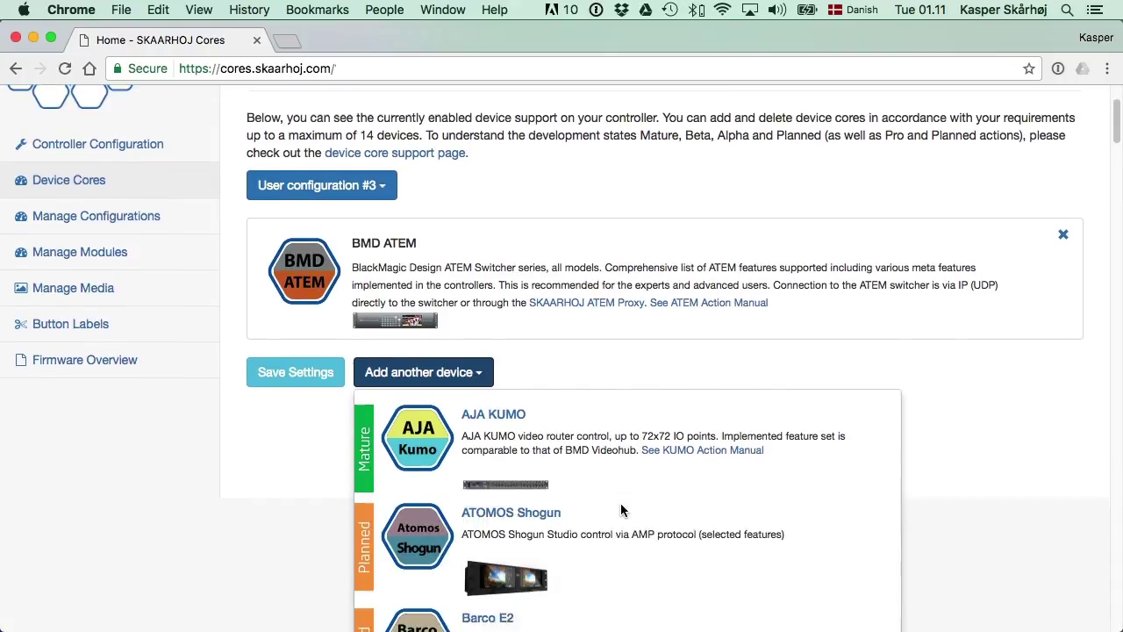
scroll(621, 503, "down", 1)
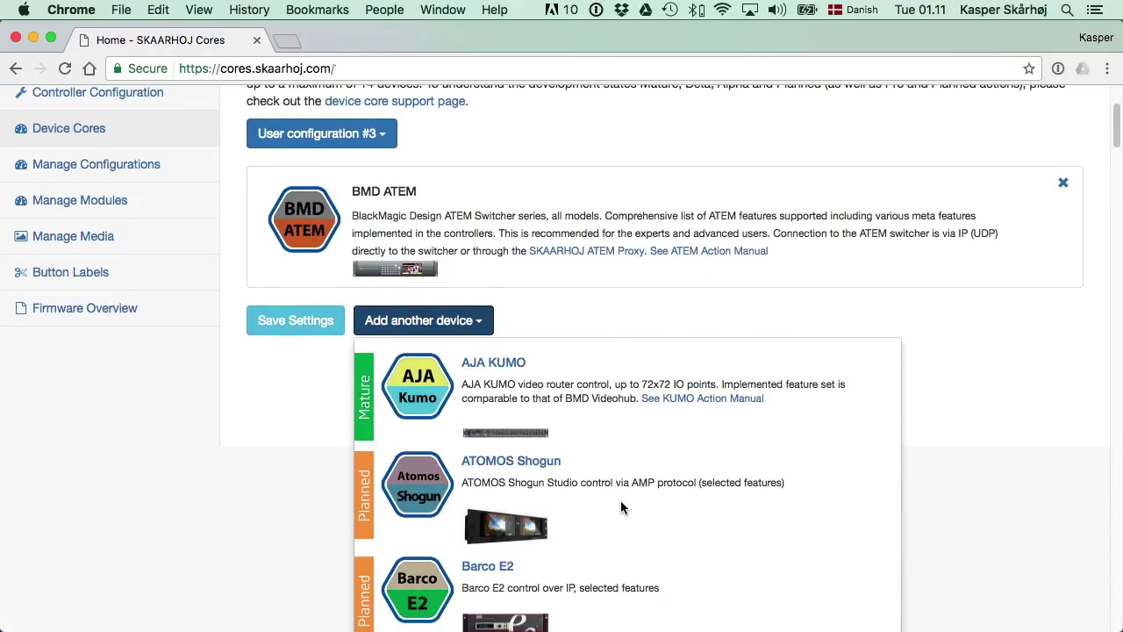
left_click(498, 368)
Step: Add the BMD SmartScope device core to the controller
left_click(449, 607)
scroll(498, 579, "down", 8)
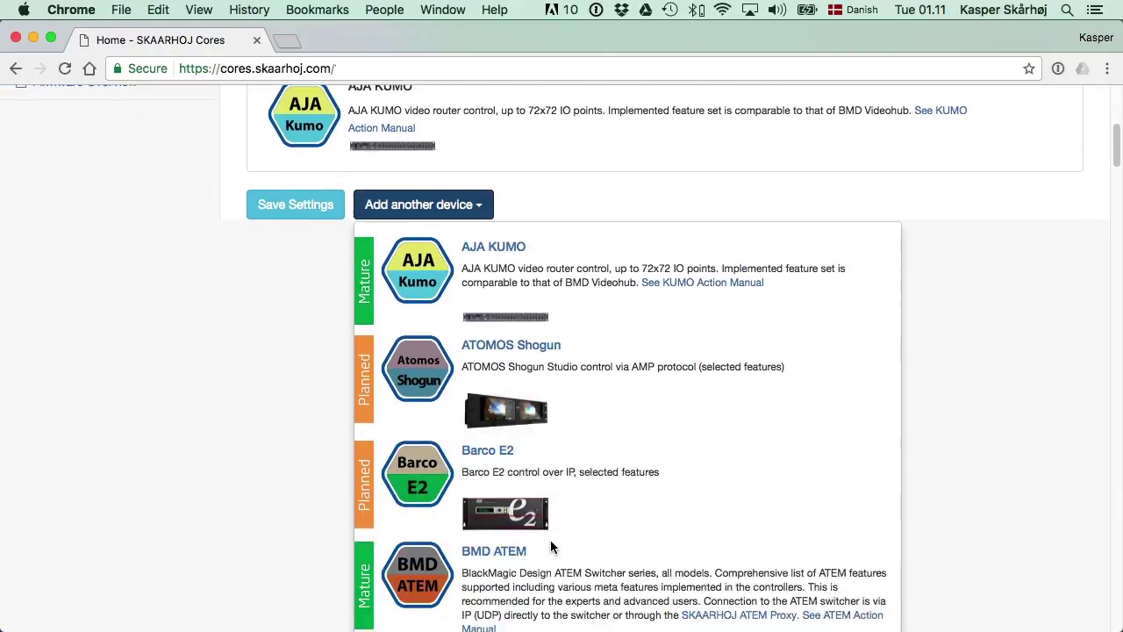
scroll(551, 542, "down", 8)
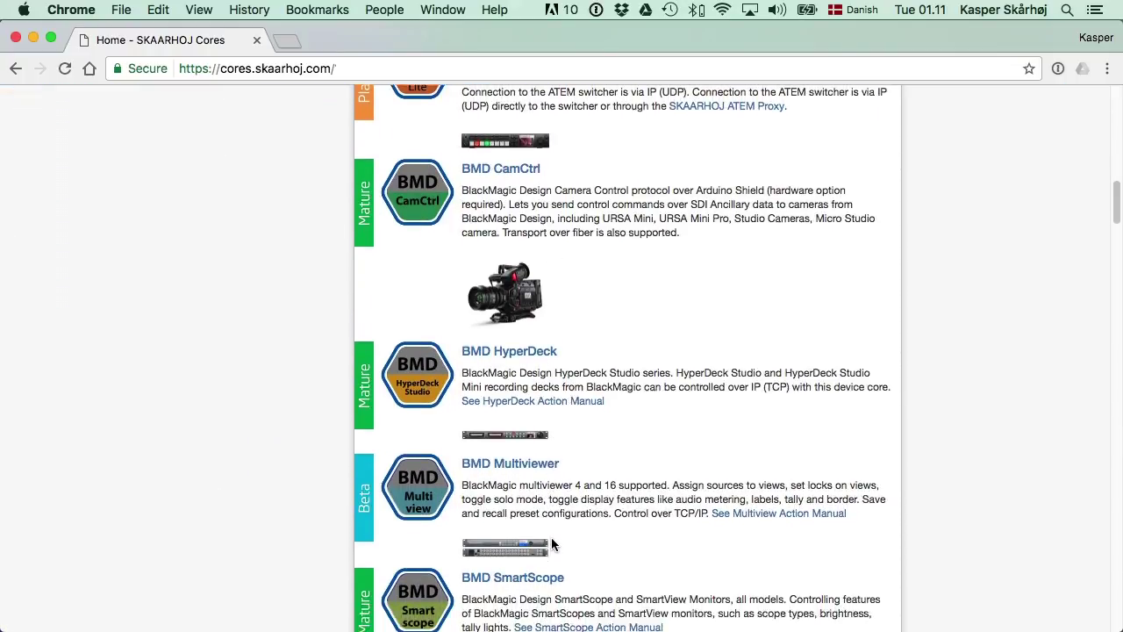
scroll(551, 544, "down", 8)
scroll(527, 316, "up", 1)
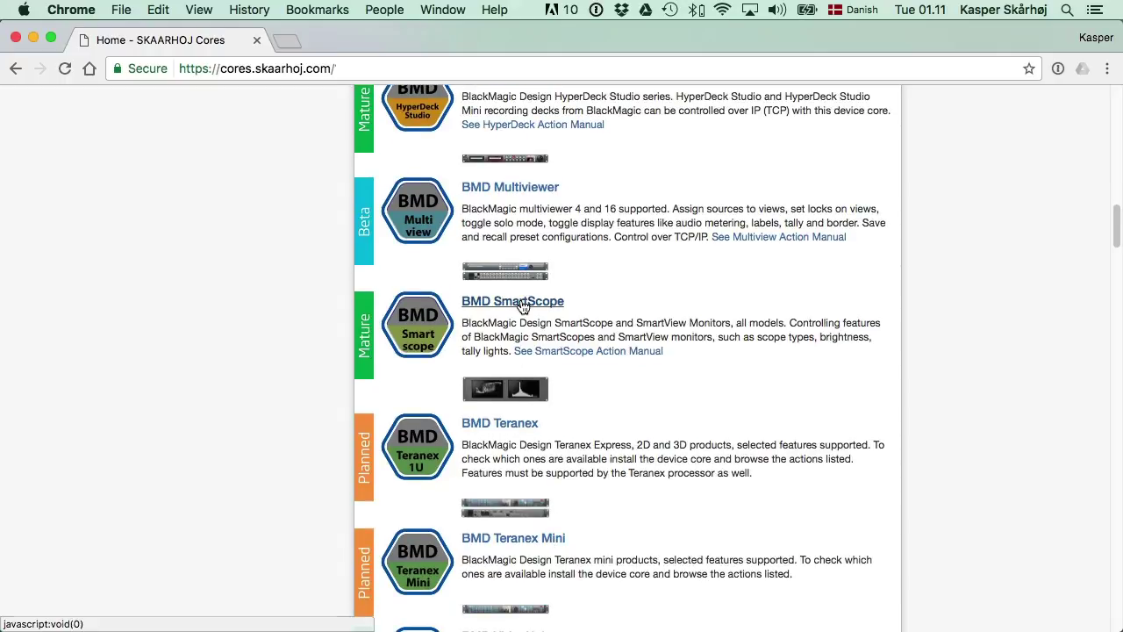
left_click(523, 302)
Step: Add the ED BrightEye NXT 450 device core to the controller
left_click(483, 613)
scroll(591, 544, "down", 5)
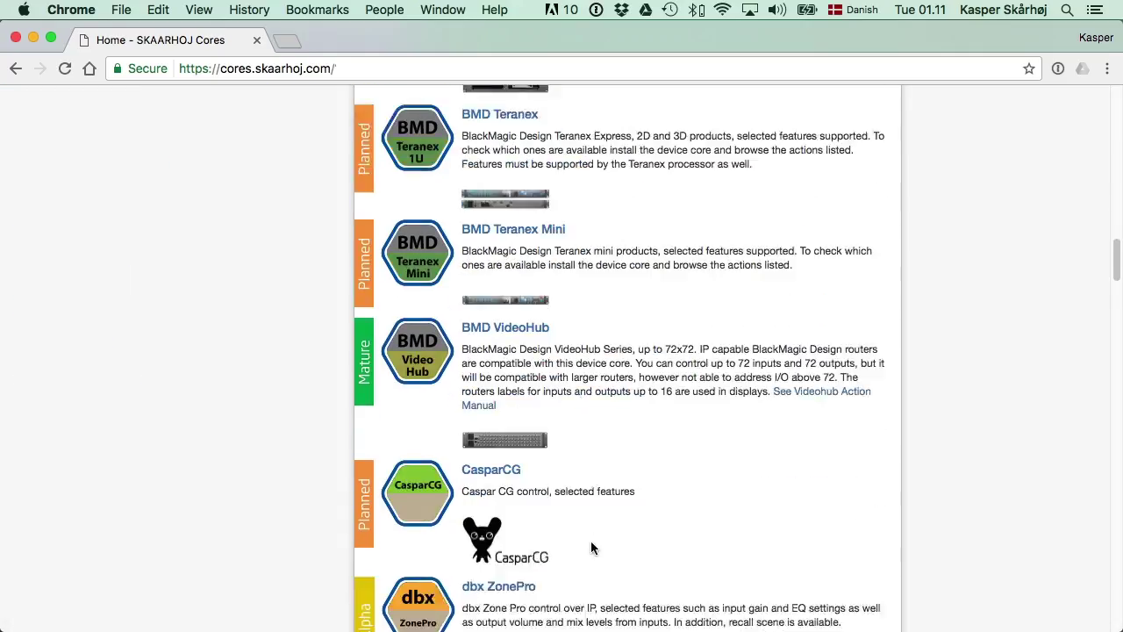
scroll(590, 548, "down", 5)
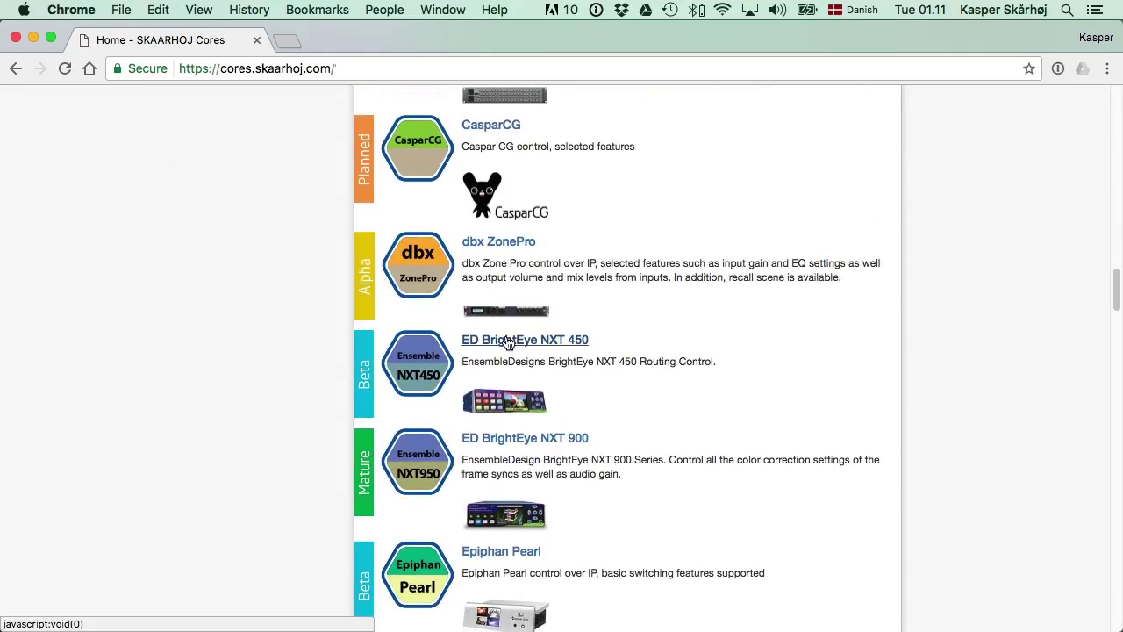
left_click(501, 341)
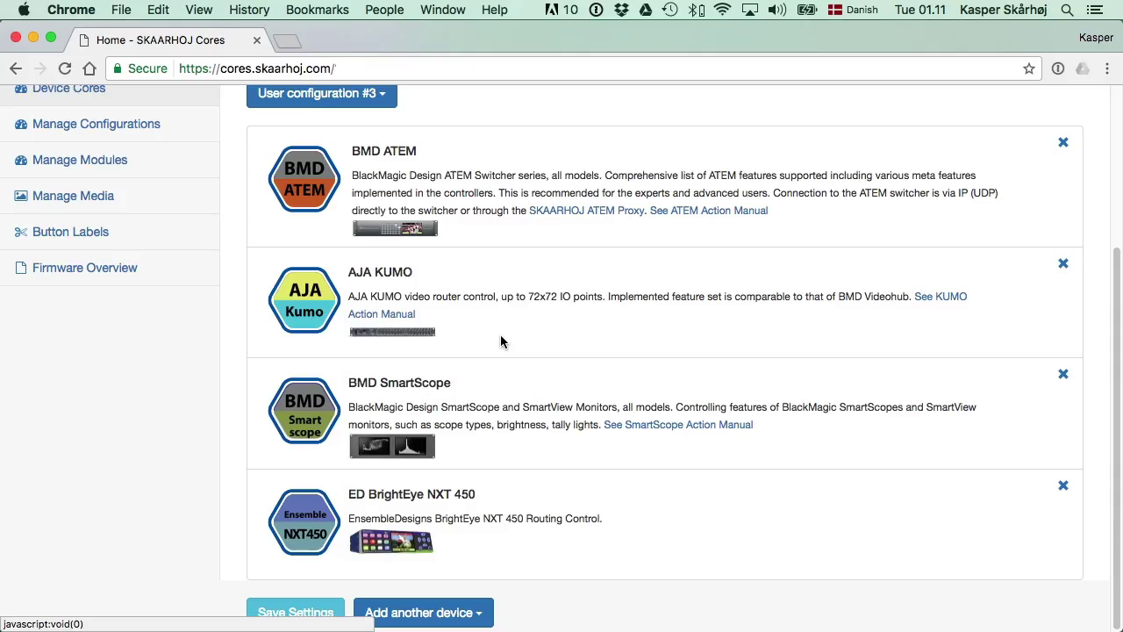
Step: Add the Panasonic AW-HEx device core and save the device core settings
left_click(474, 619)
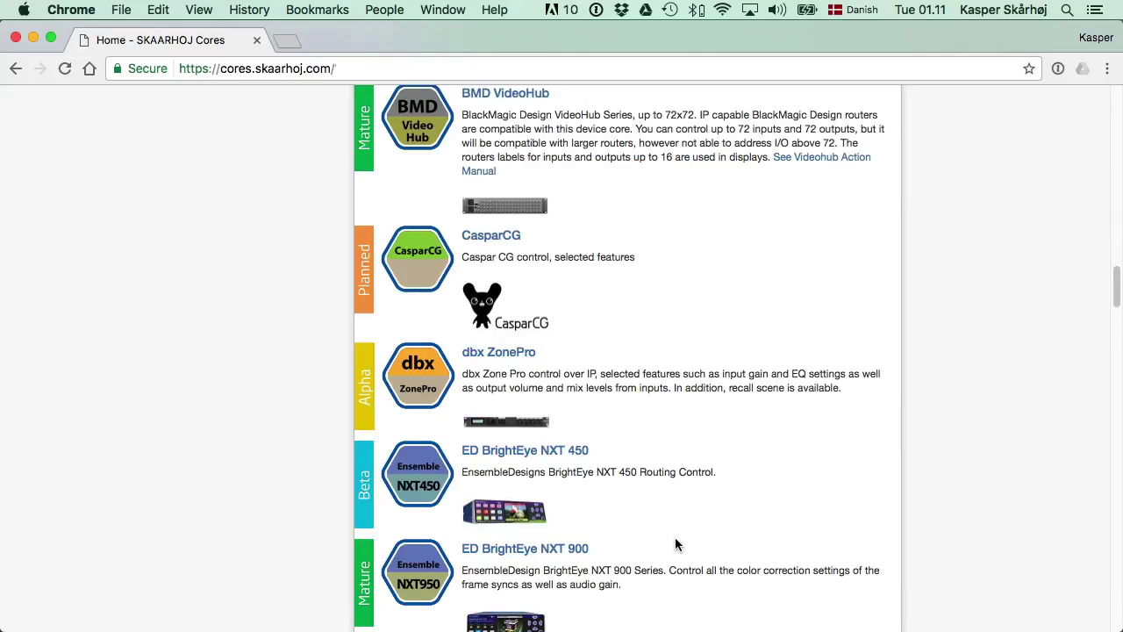
scroll(675, 545, "down", 15)
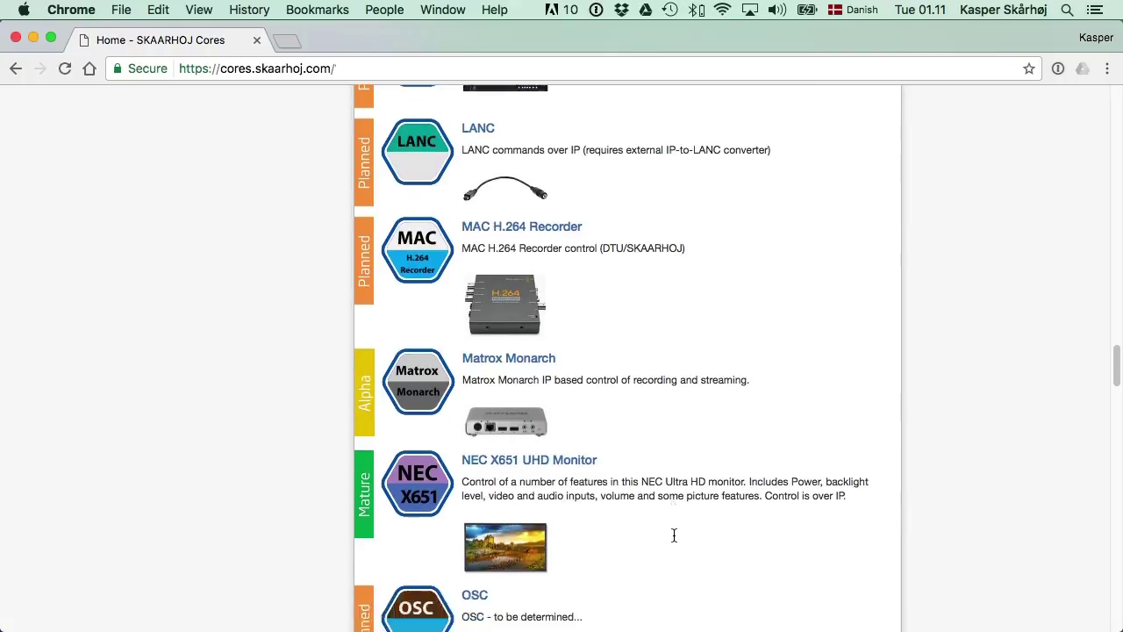
scroll(674, 535, "down", 5)
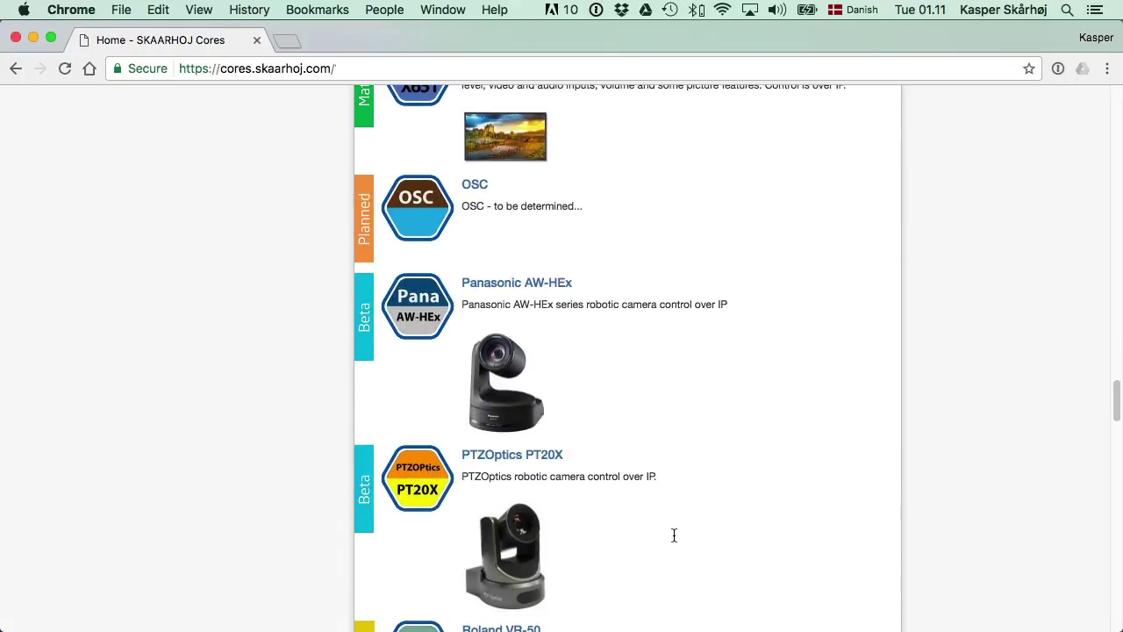
left_click(522, 287)
left_click(272, 620)
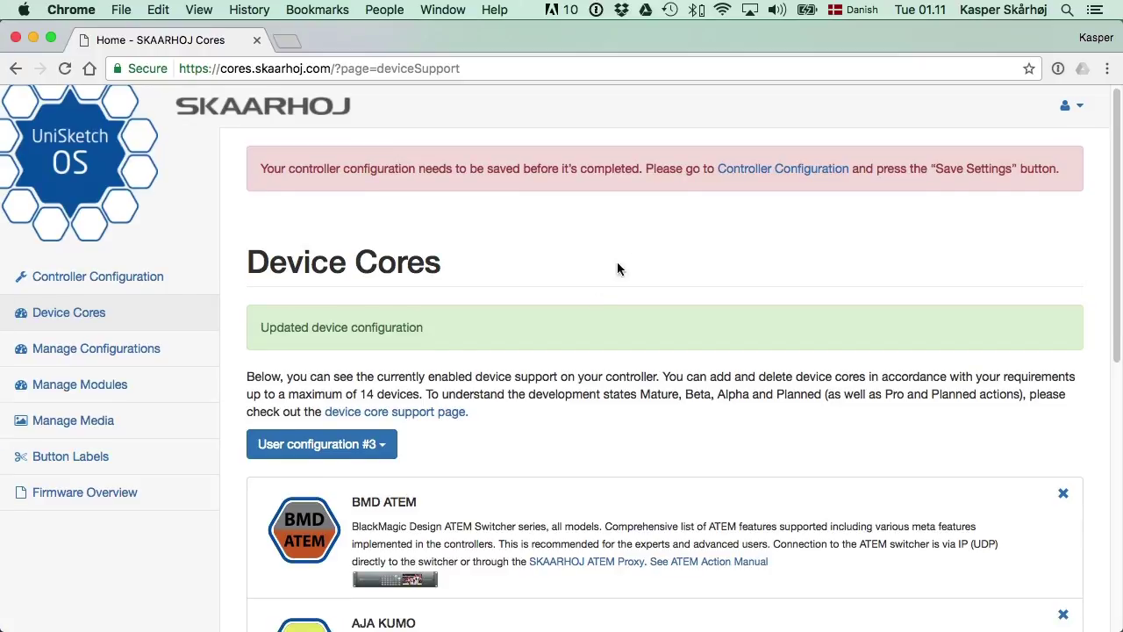
Step: Return to the controller configuration and review the enabled device cores and the button assignments
left_click(789, 175)
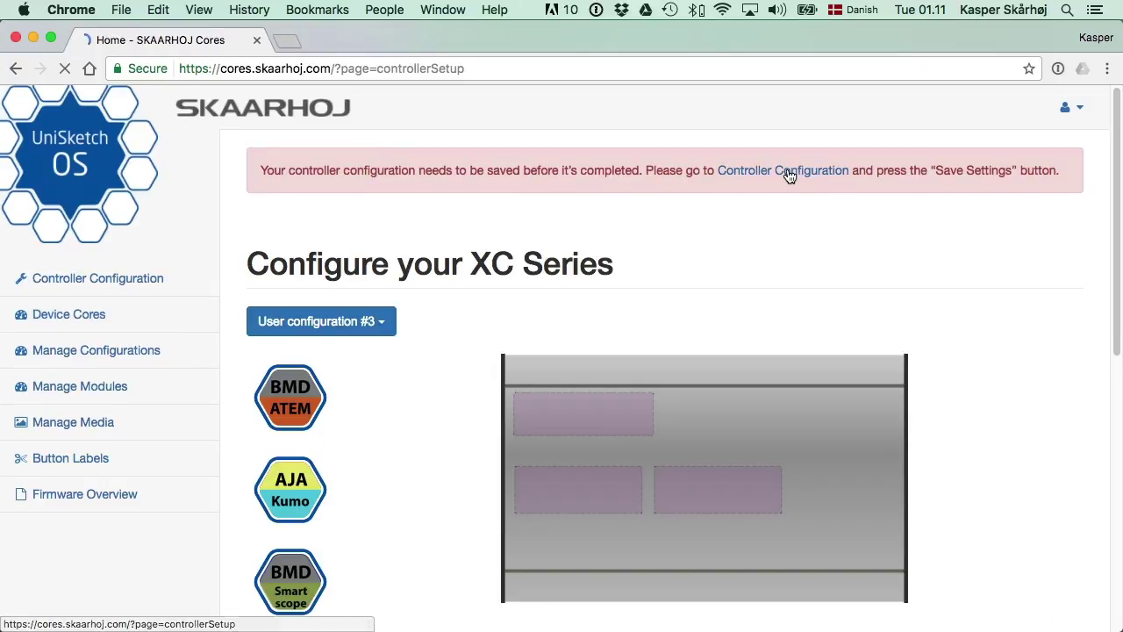
scroll(675, 316, "down", 6)
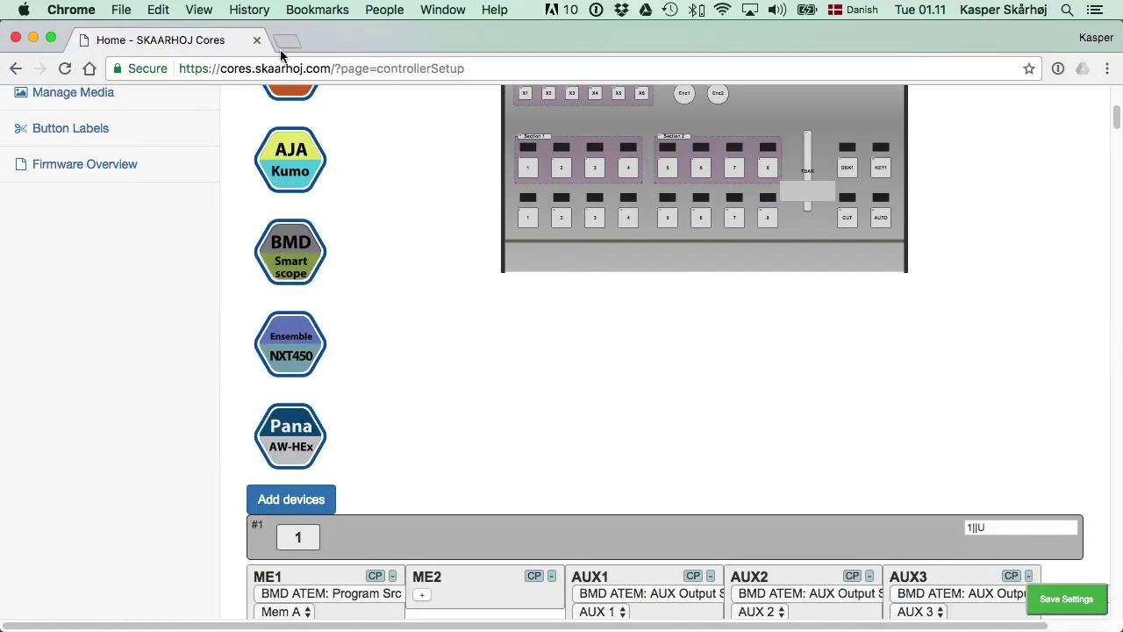
scroll(366, 362, "up", 3)
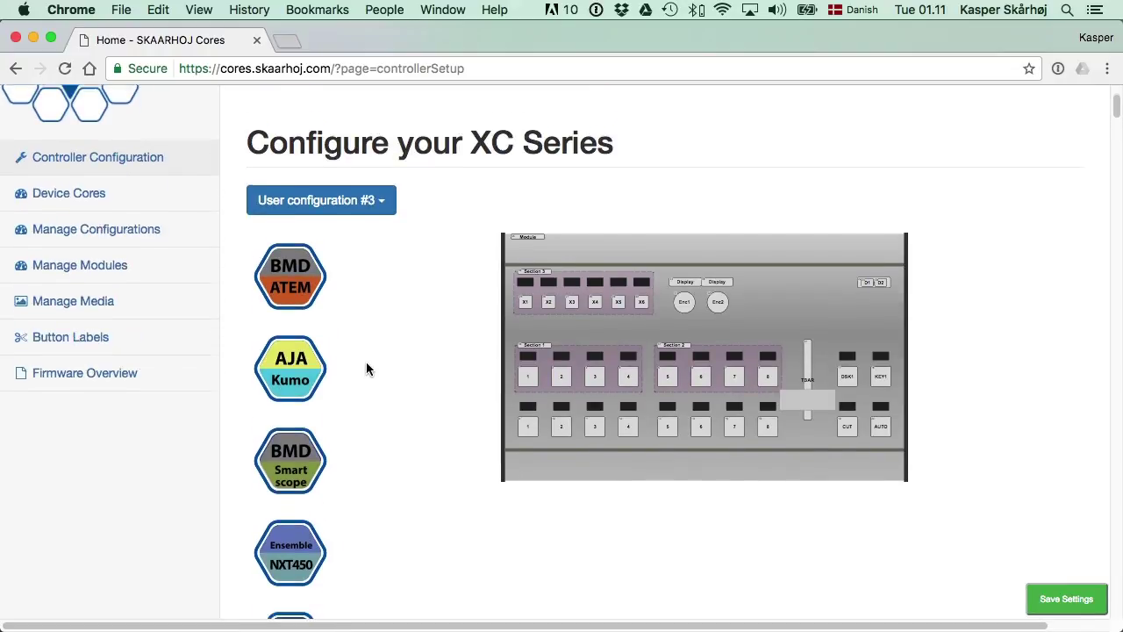
scroll(366, 363, "down", 7)
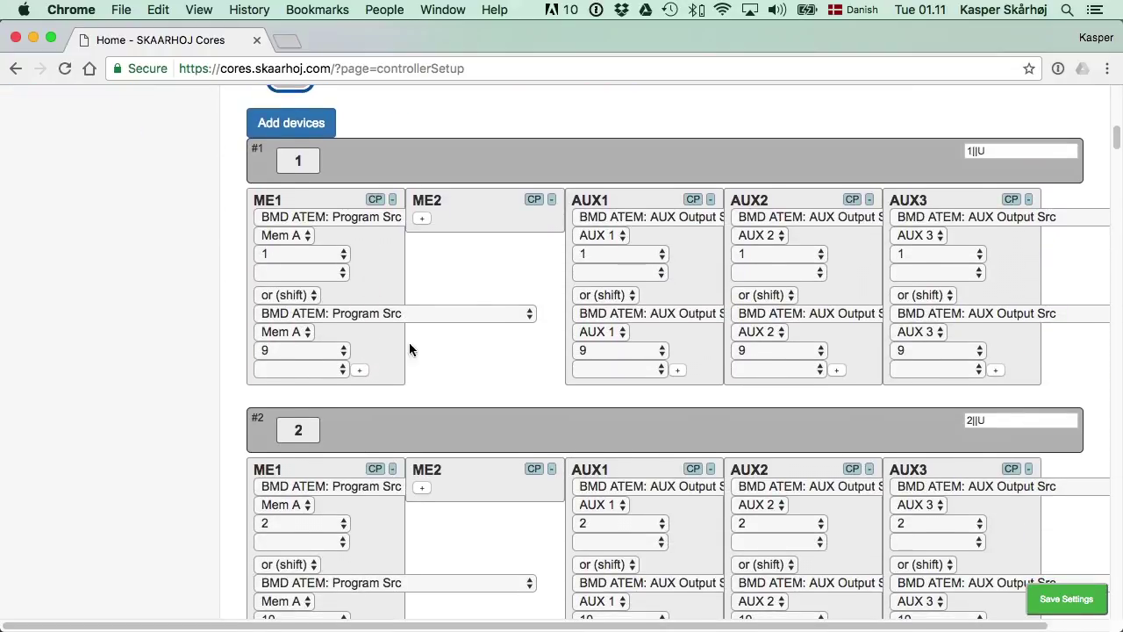
scroll(483, 433, "down", 5)
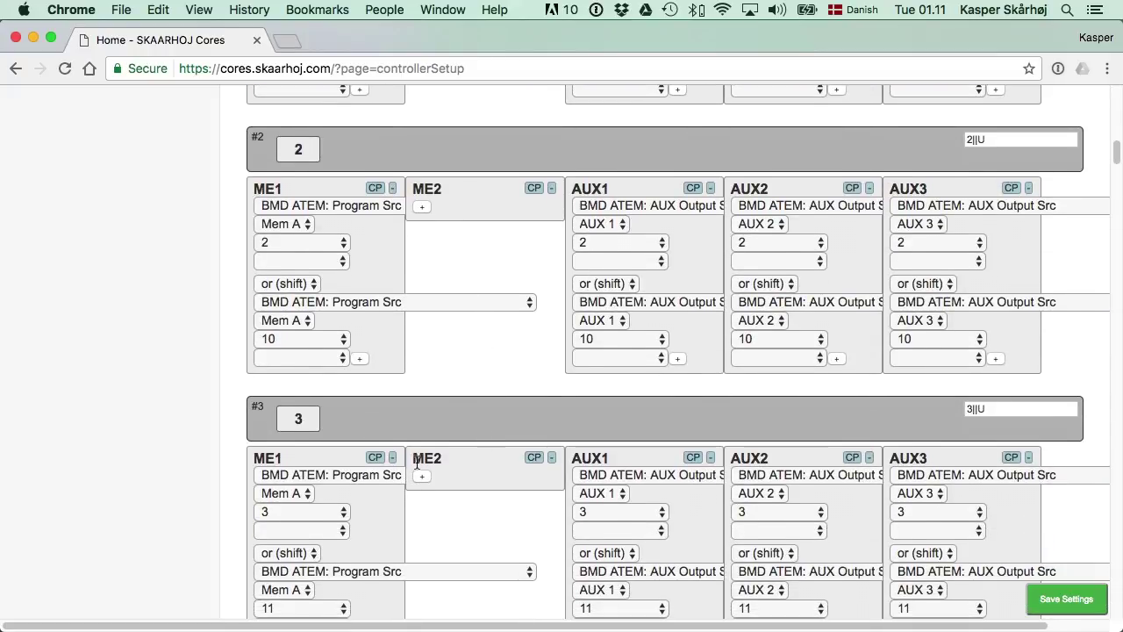
Step: Examine the actions available for button 3 in ME1 without choosing another one, and reload the configuration page
left_click(322, 475)
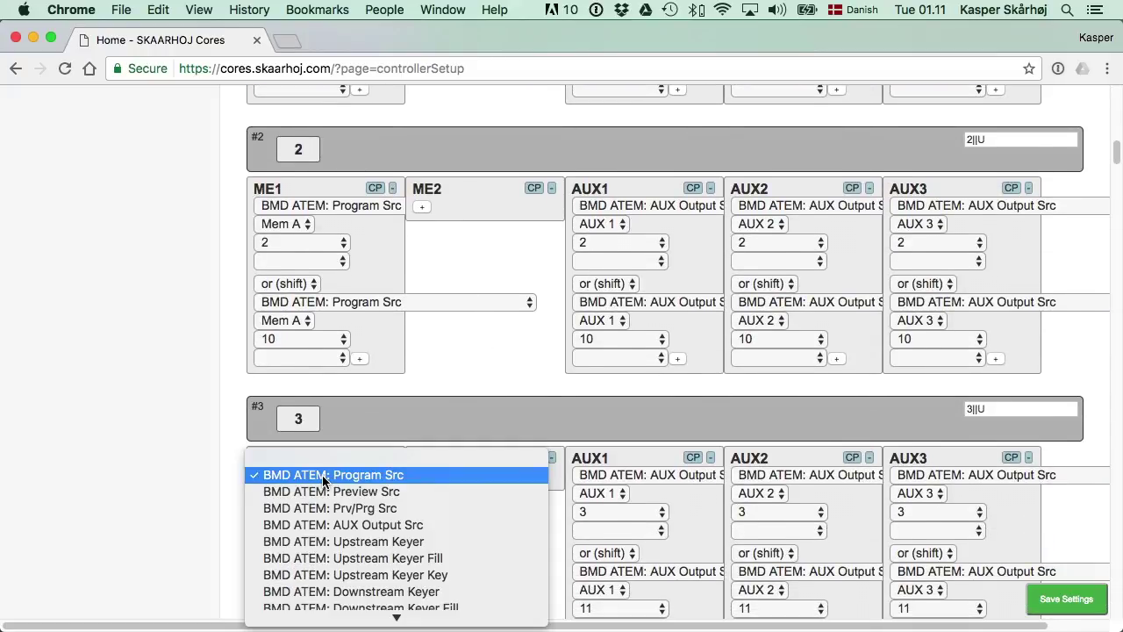
scroll(325, 483, "down", 10)
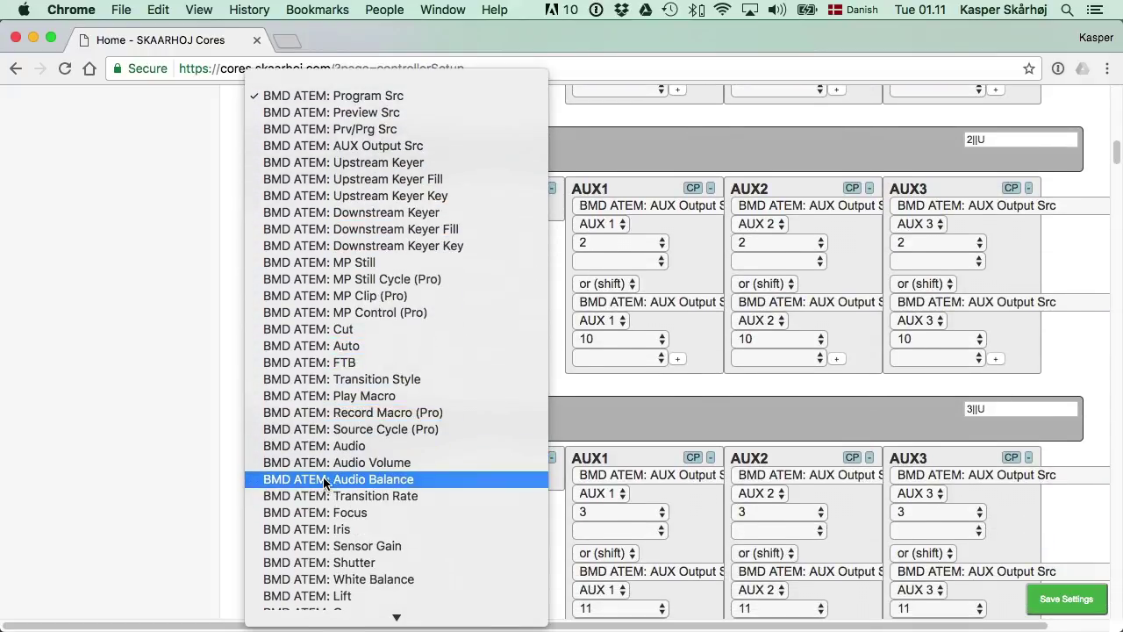
scroll(332, 496, "down", 15)
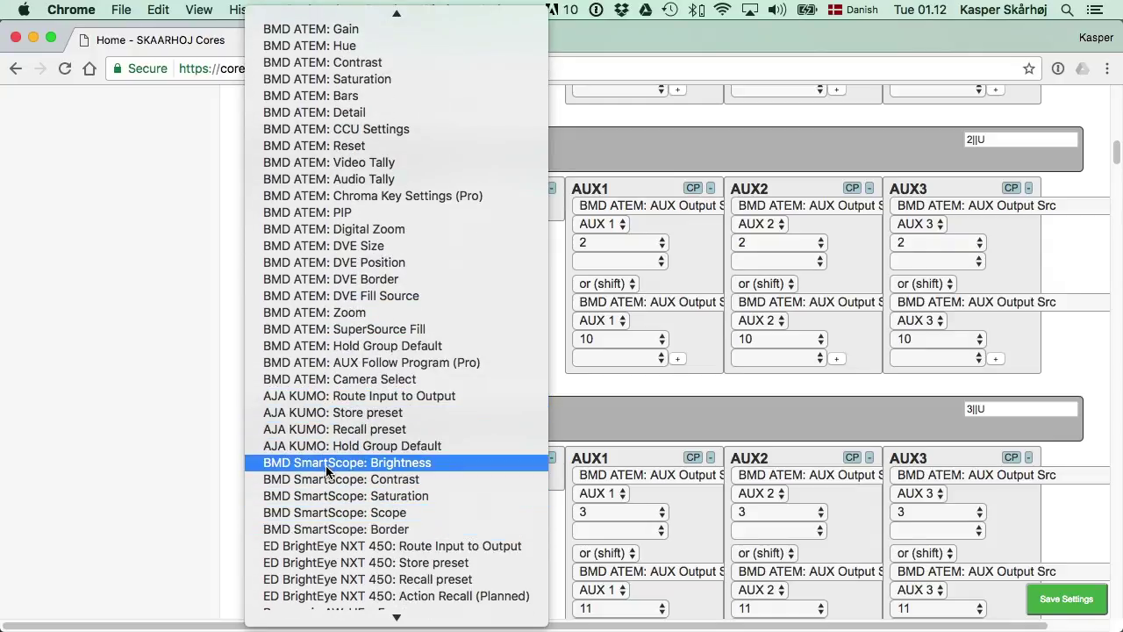
scroll(329, 491, "down", 5)
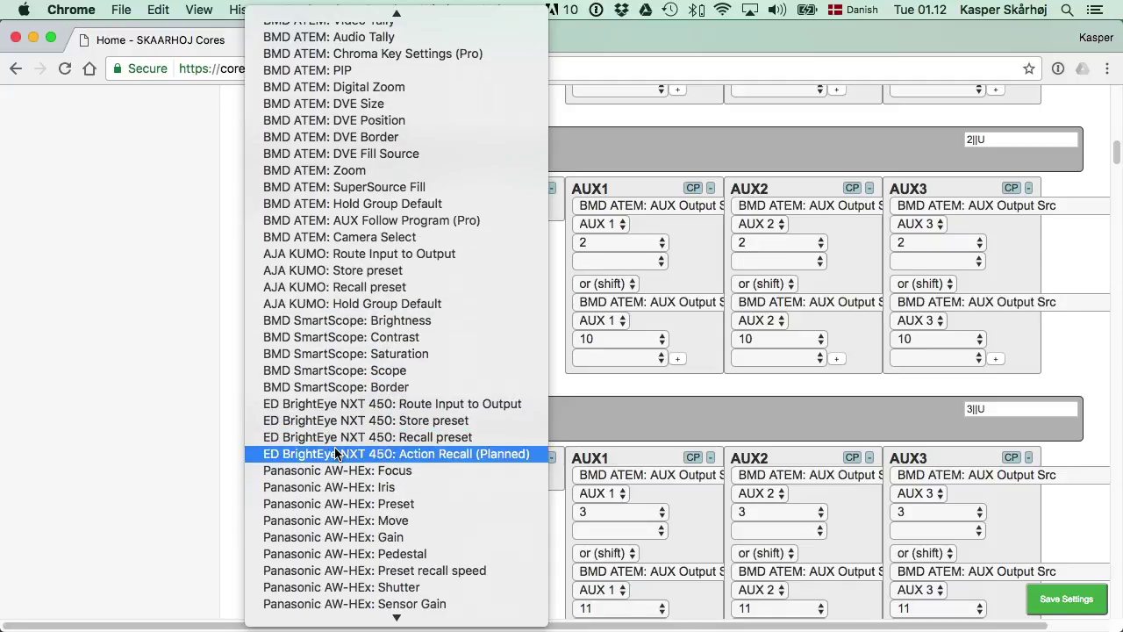
scroll(337, 512, "down", 10)
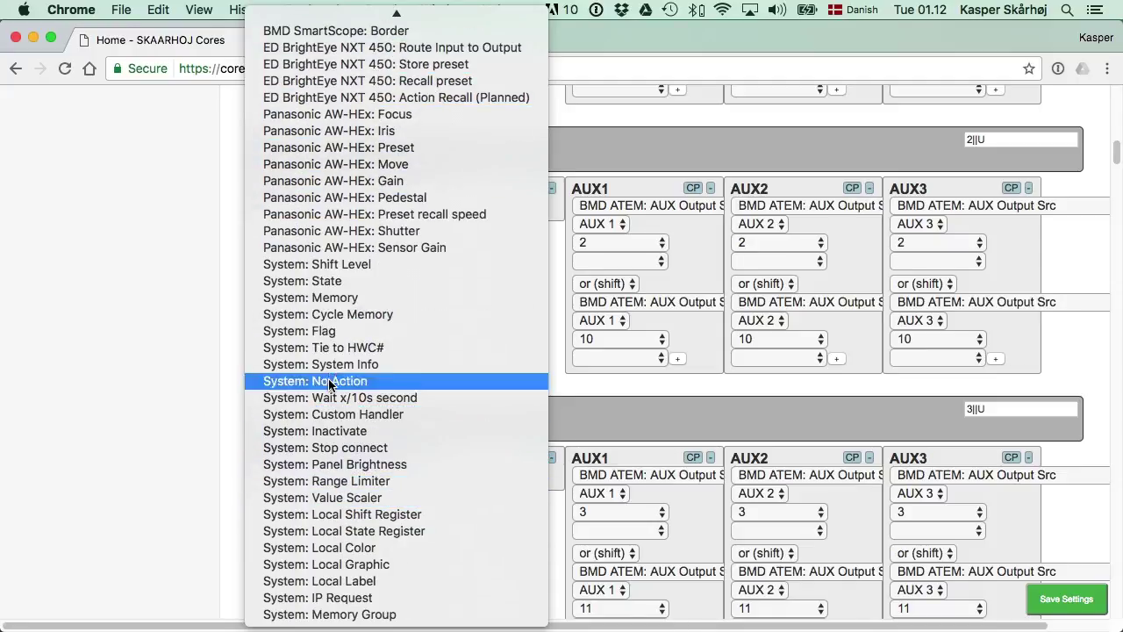
left_click(201, 466)
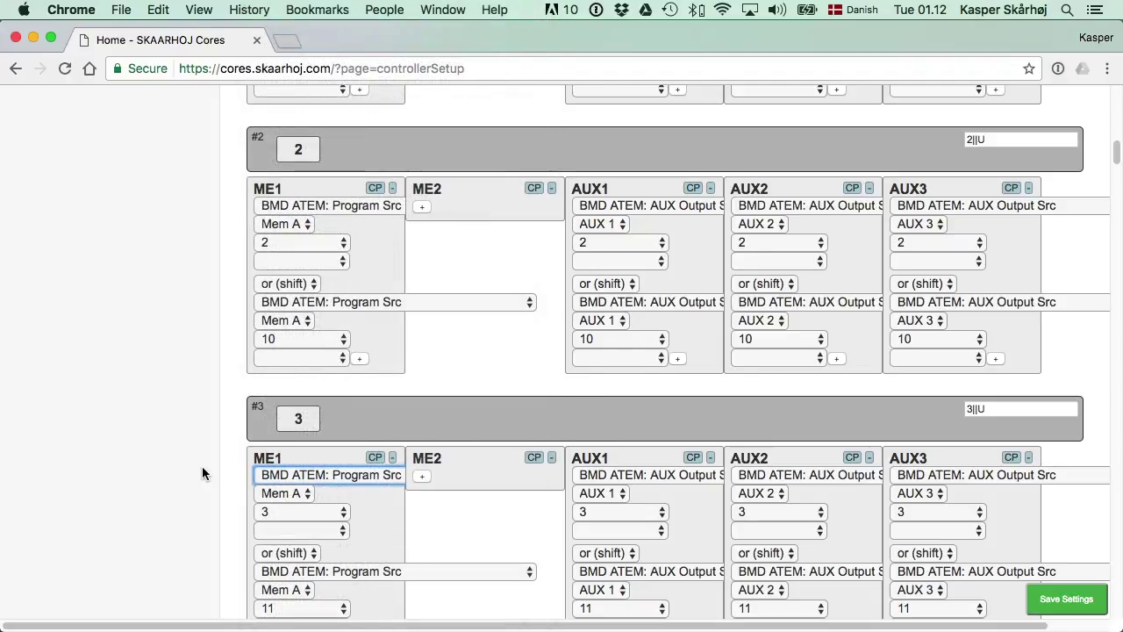
key("super+r")
scroll(446, 401, "down", 2)
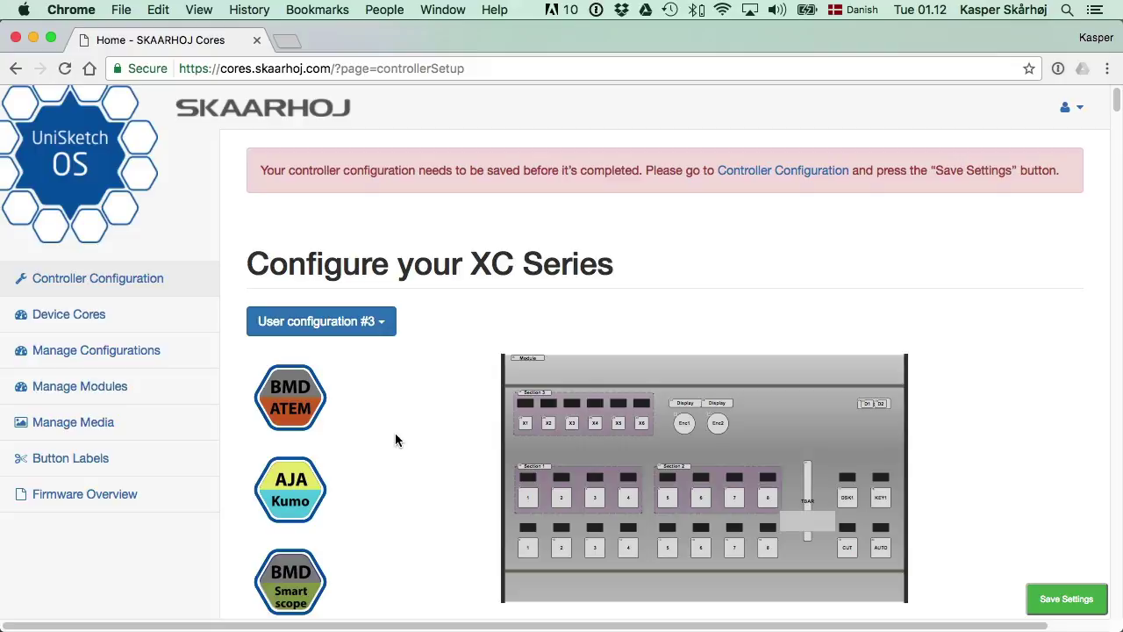
Step: Open the module management page and add the XC4: 2SEC-S15S10 module to the configuration
left_click(78, 390)
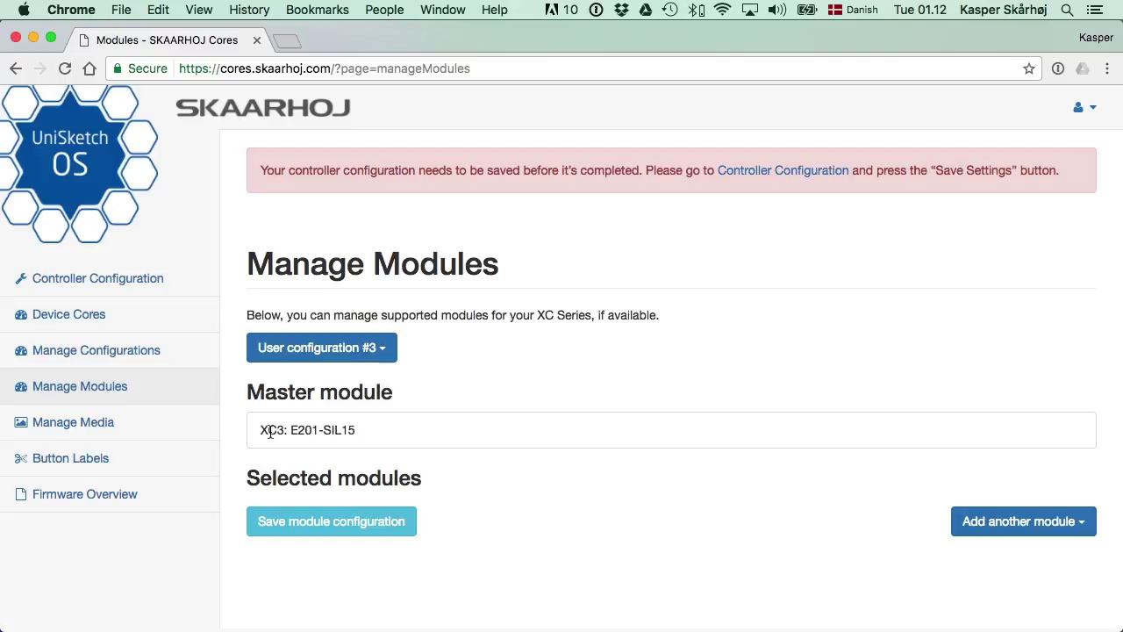
left_click_drag(261, 430, 358, 429)
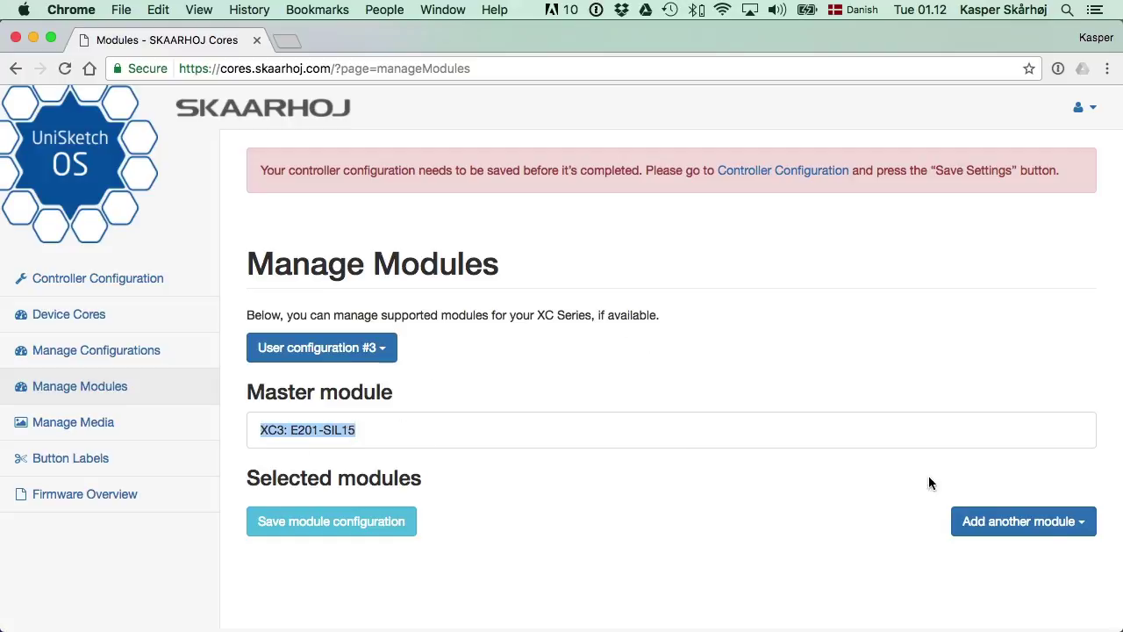
left_click(1077, 521)
scroll(1027, 550, "down", 2)
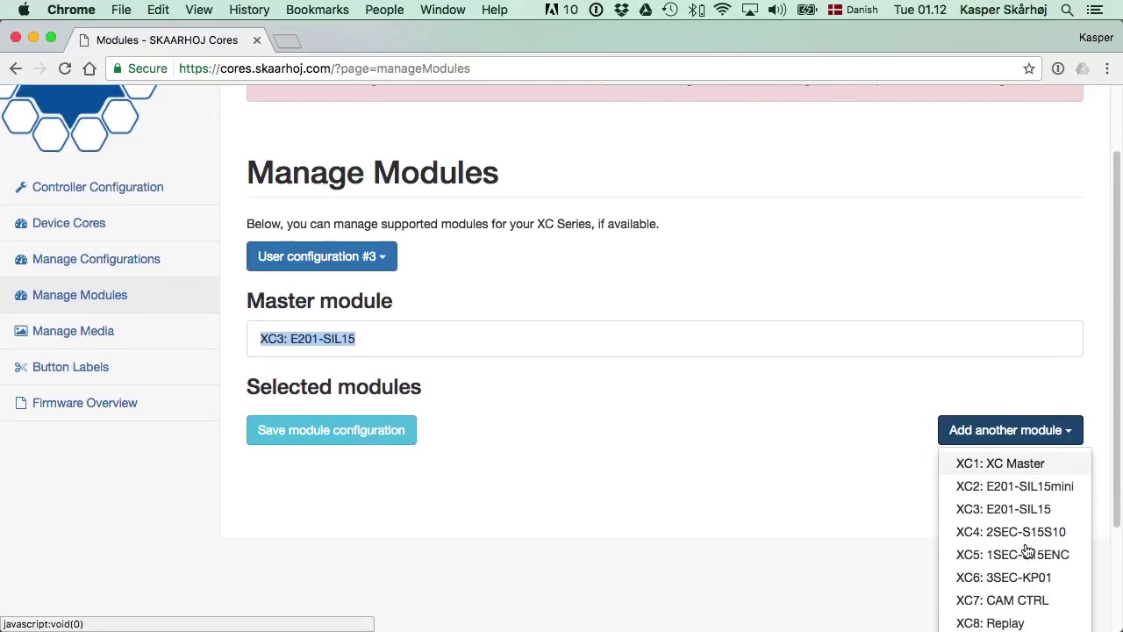
scroll(1028, 551, "down", 2)
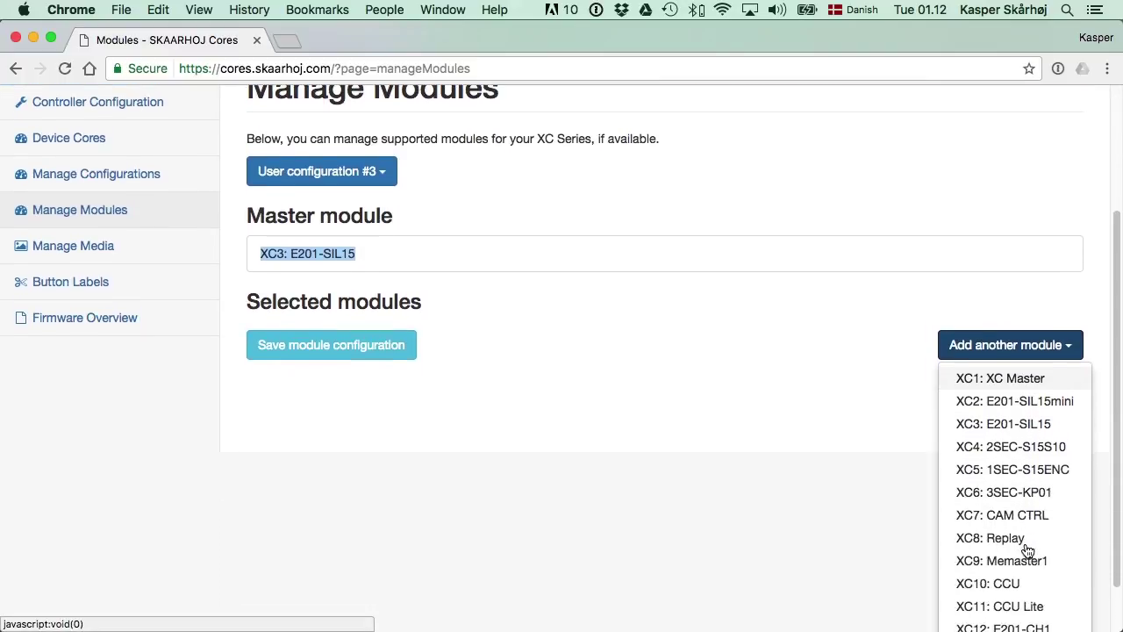
left_click(1016, 446)
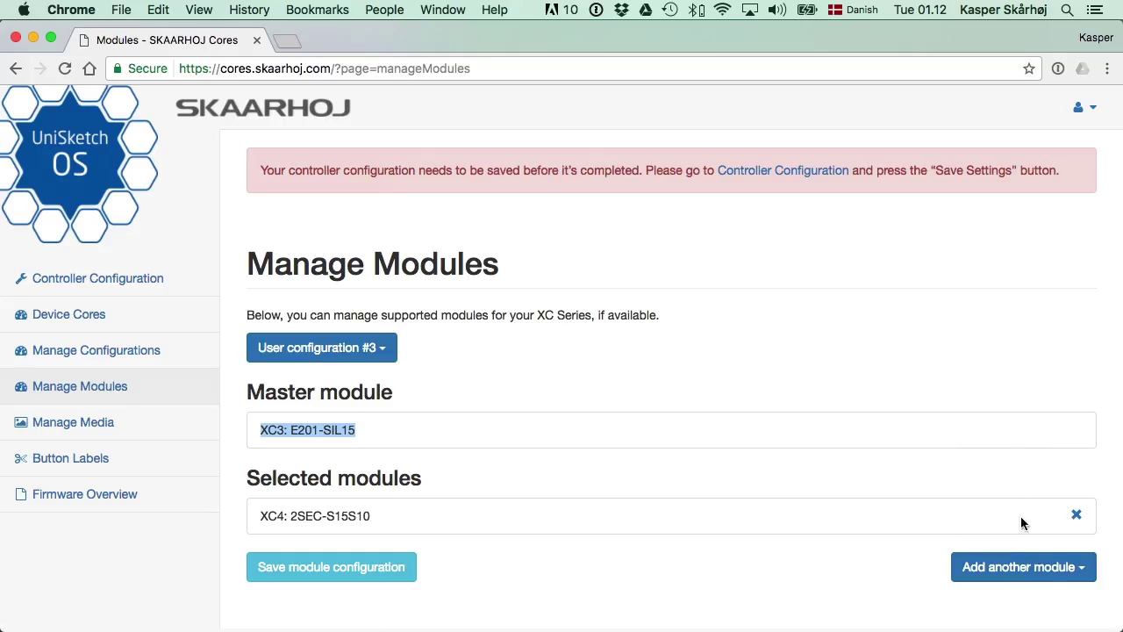
Step: Add the XC8: Replay module to the selected modules
left_click(1064, 570)
scroll(1041, 571, "down", 6)
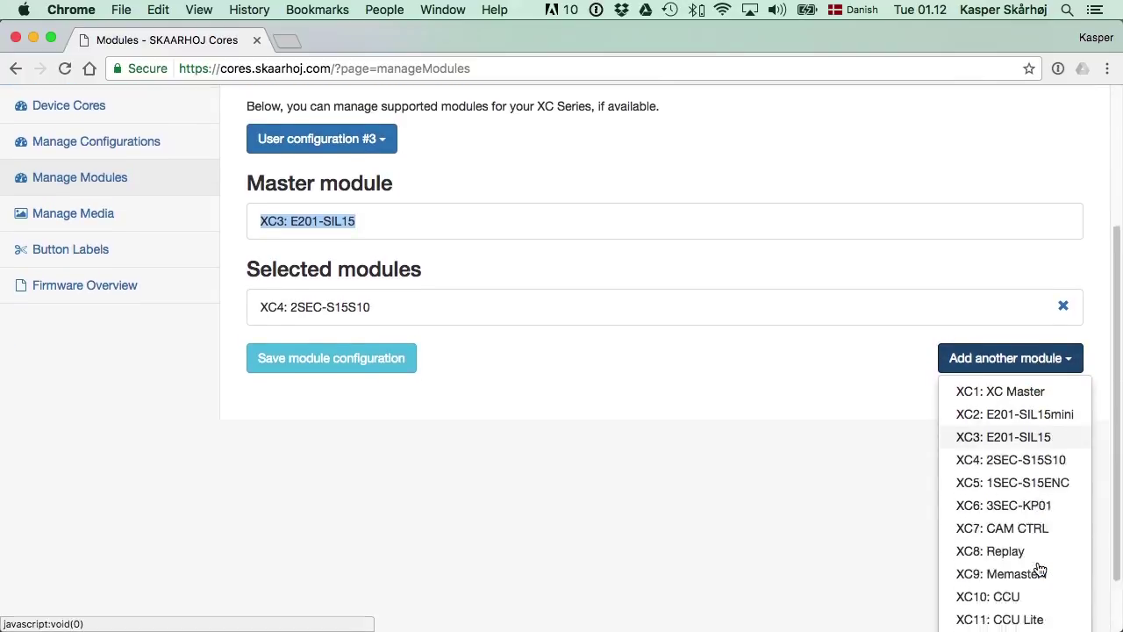
left_click(1011, 499)
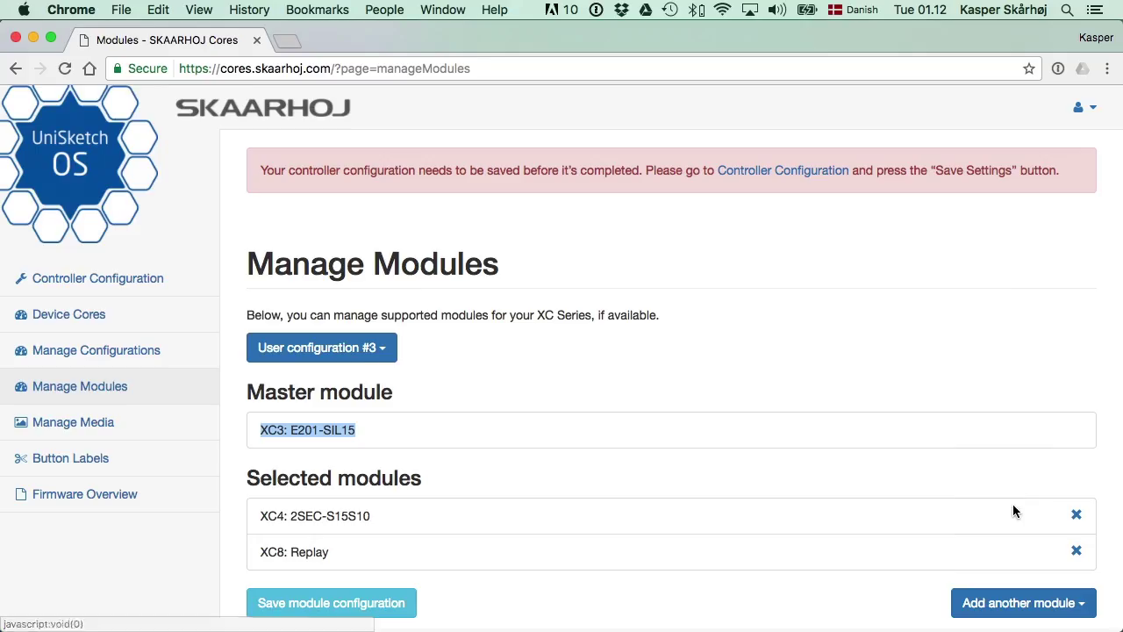
Step: Add the XC7: CAM CTRL module and save the module configuration
left_click(1062, 604)
scroll(1057, 588, "down", 5)
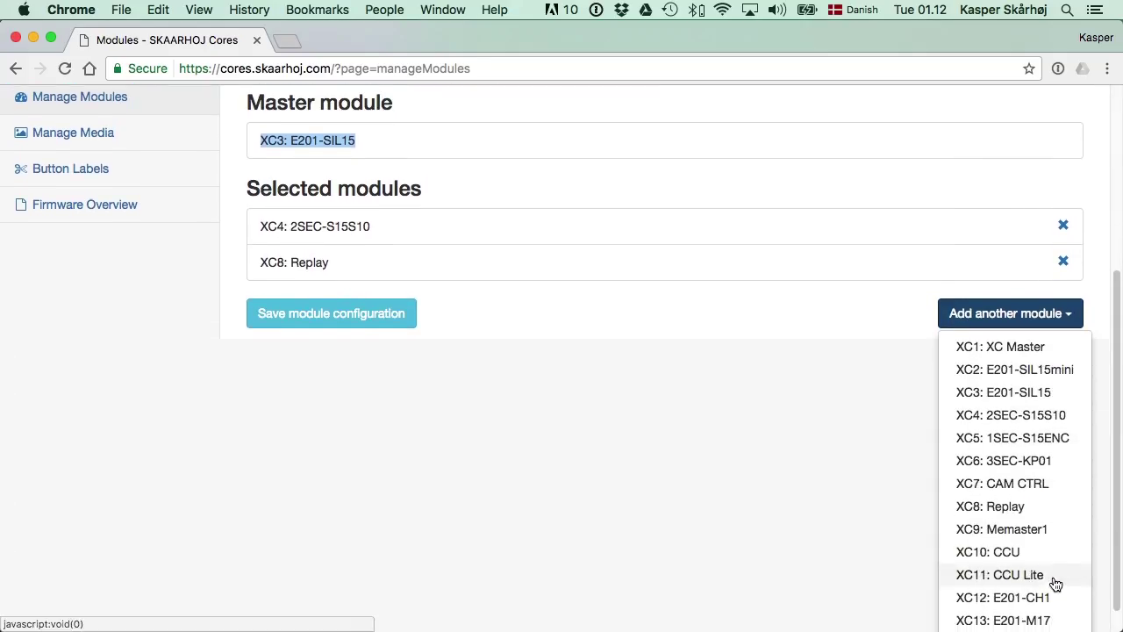
left_click(1031, 492)
left_click(321, 617)
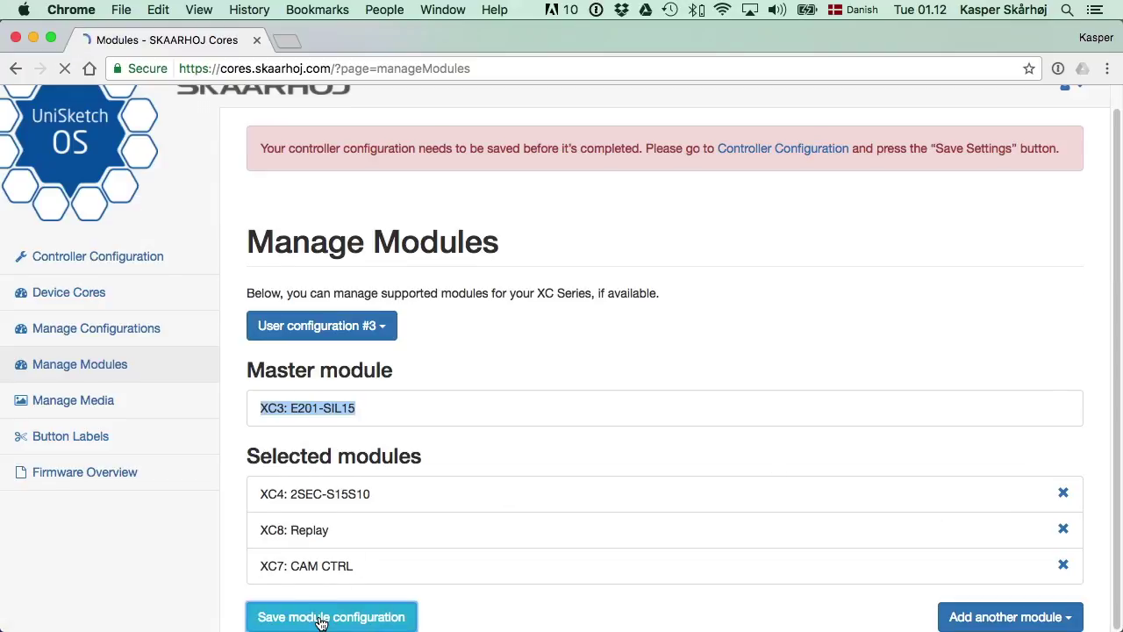
Step: Return to the controller configuration and examine the actions available for button 1 (#47) in ME1 without choosing one
left_click(752, 170)
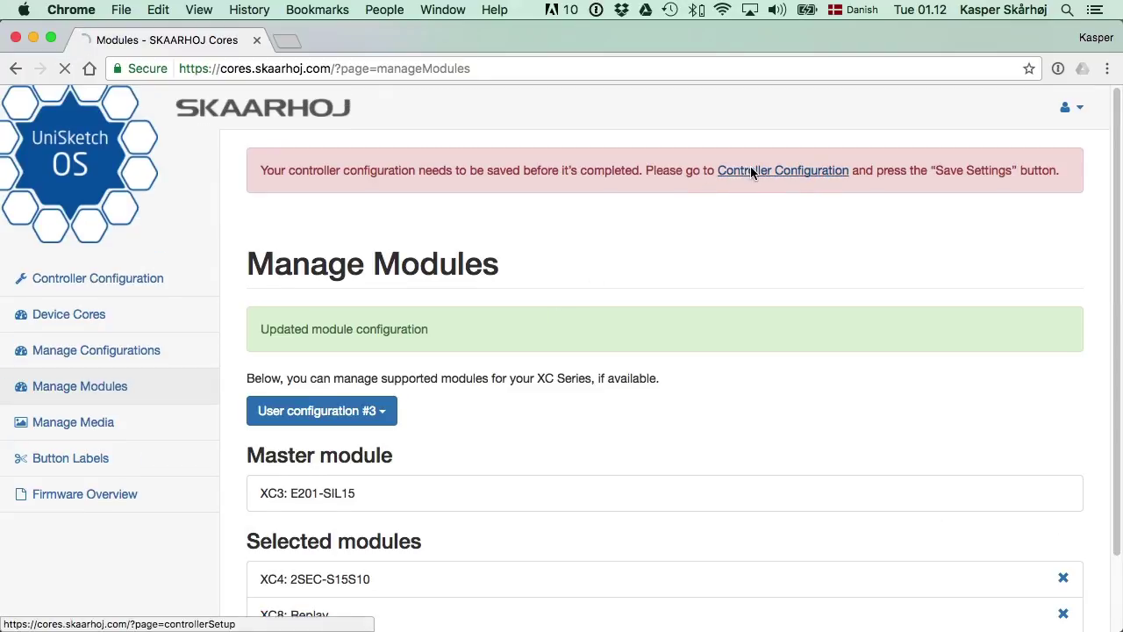
scroll(877, 448, "down", 5)
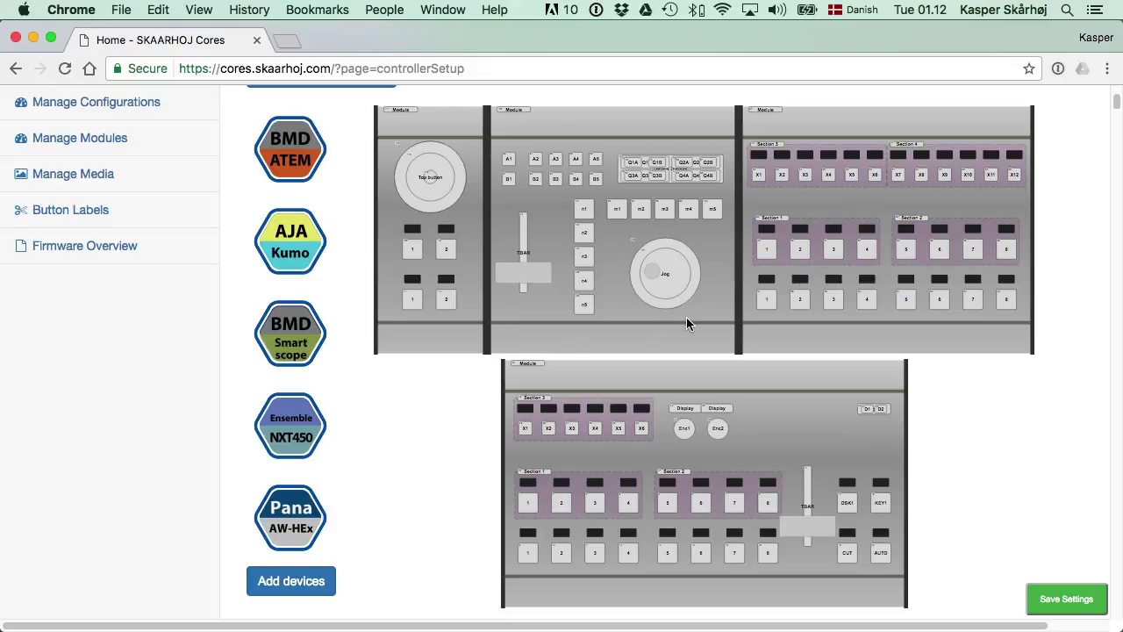
left_click(769, 303)
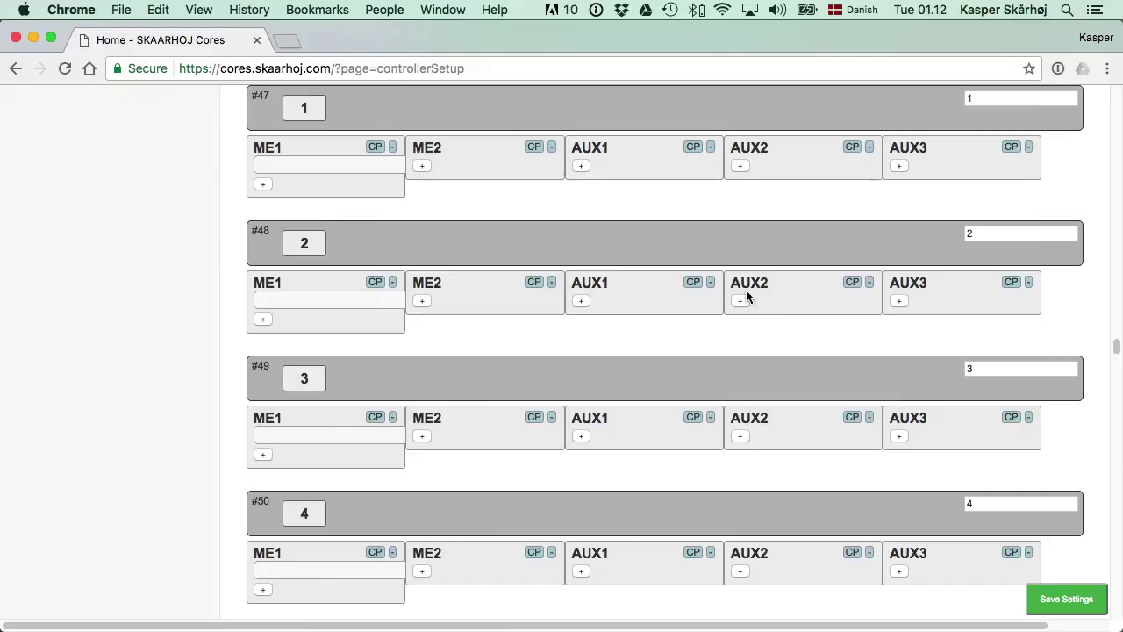
left_click(340, 167)
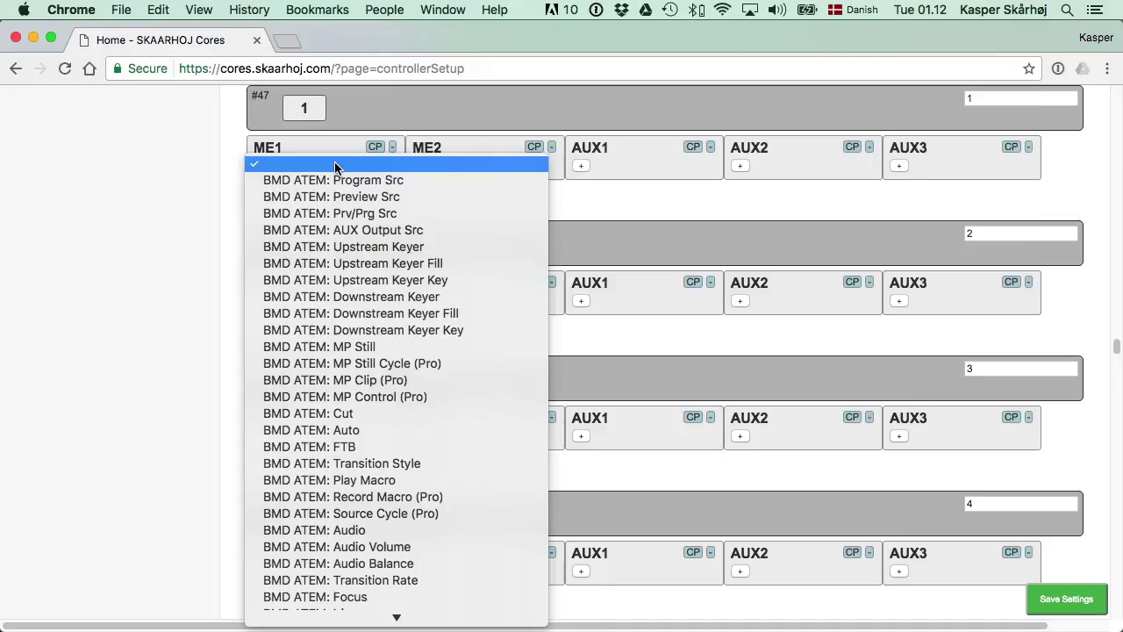
scroll(351, 417, "down", 10)
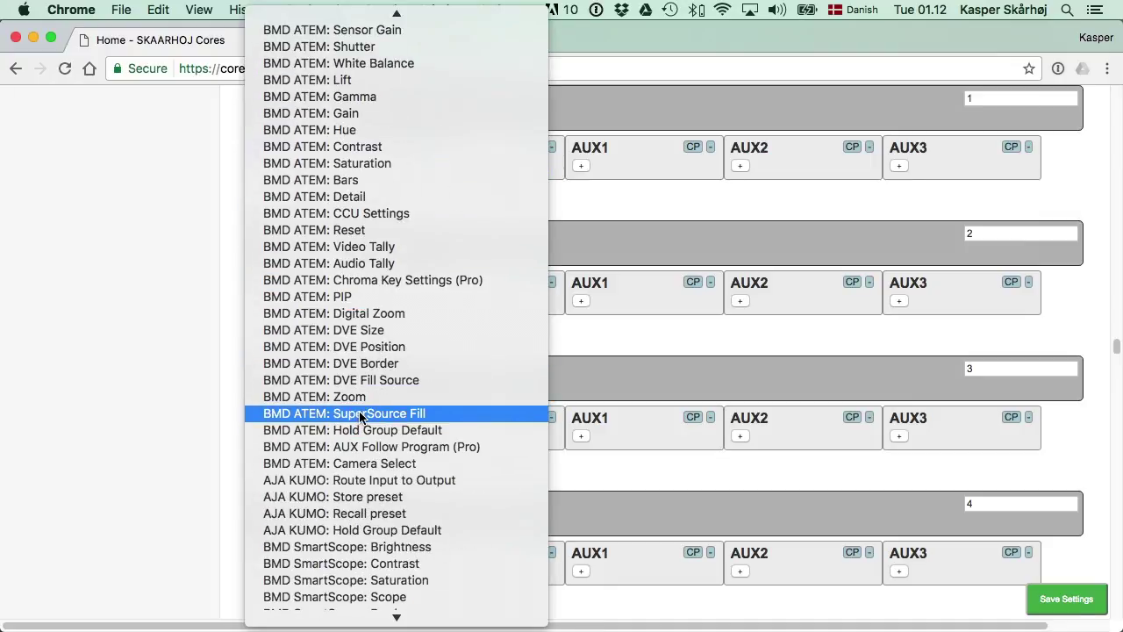
left_click(635, 311)
scroll(635, 310, "up", 2)
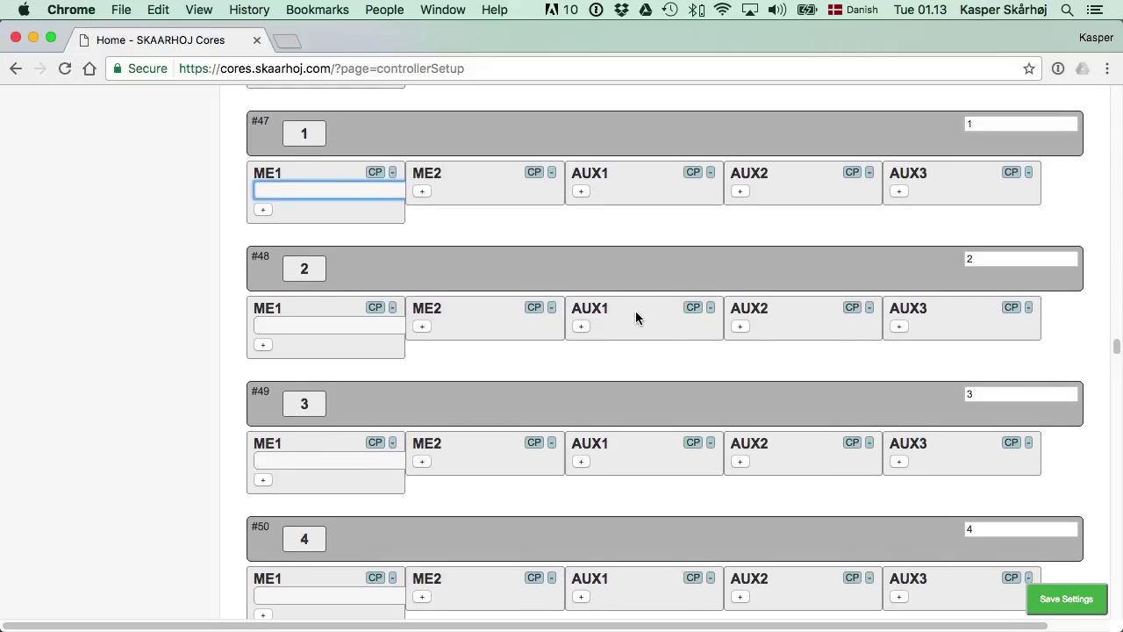
scroll(635, 311, "up", 20)
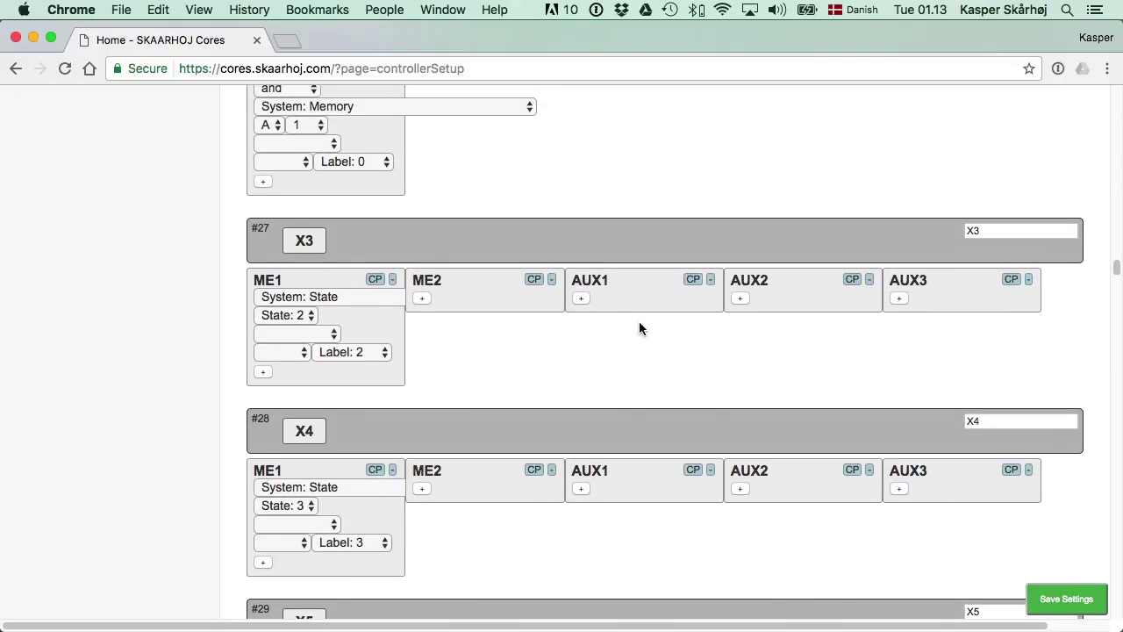
scroll(639, 329, "up", 20)
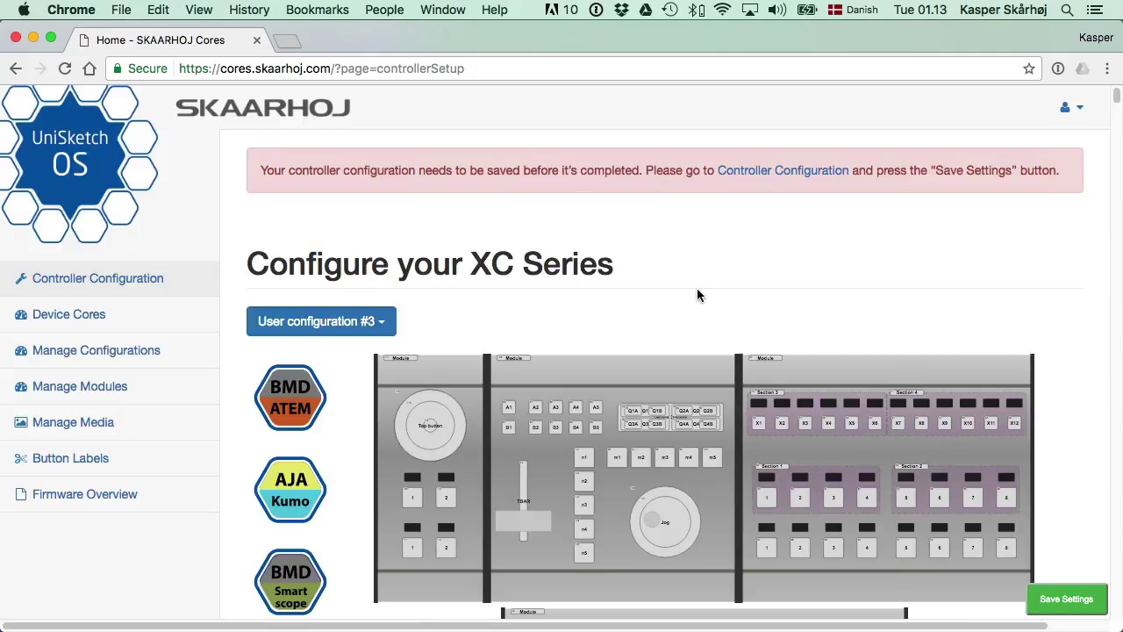
Step: Rename the replay module's button m1 as "Play" and button m2 as "Stop"
scroll(697, 290, "down", 3)
scroll(698, 295, "down", 1)
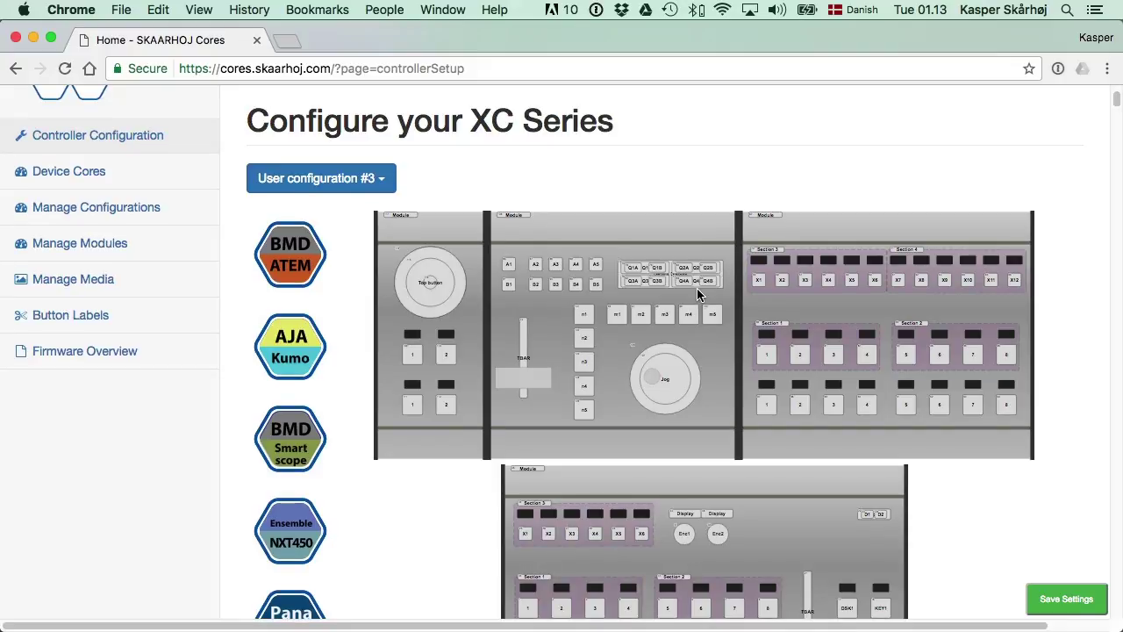
left_click(618, 318)
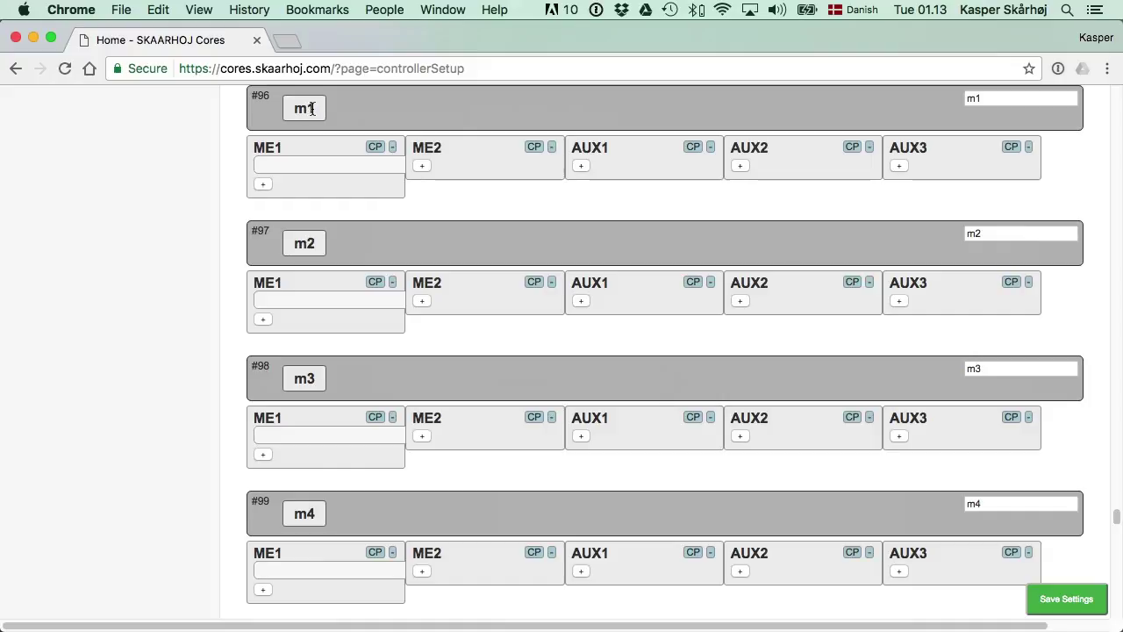
double_click(988, 97)
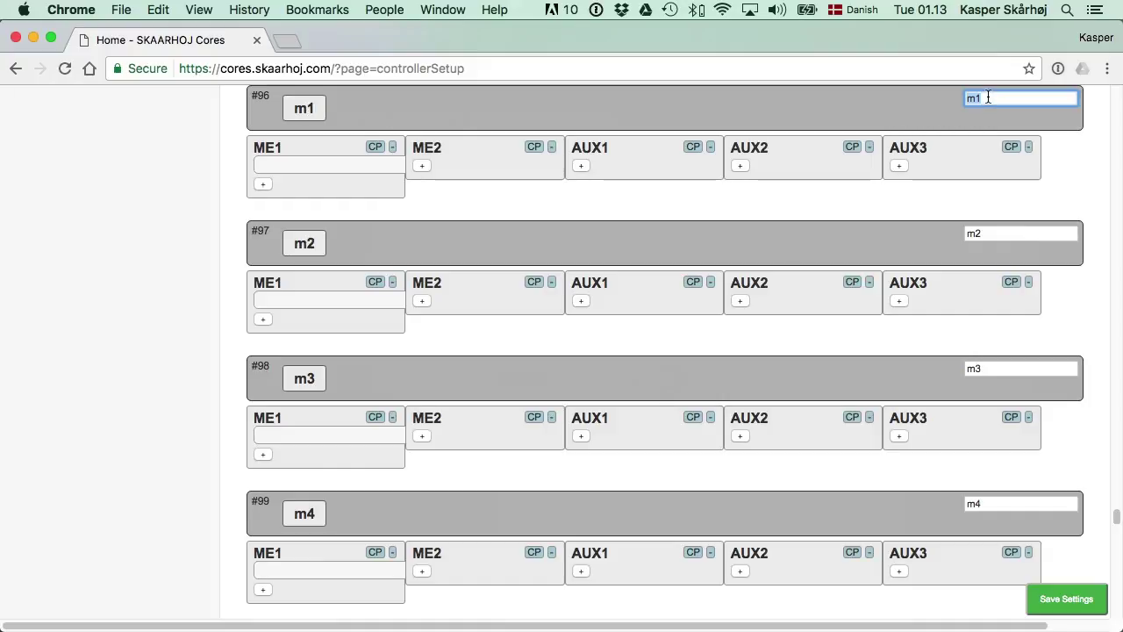
type("Play")
double_click(988, 233)
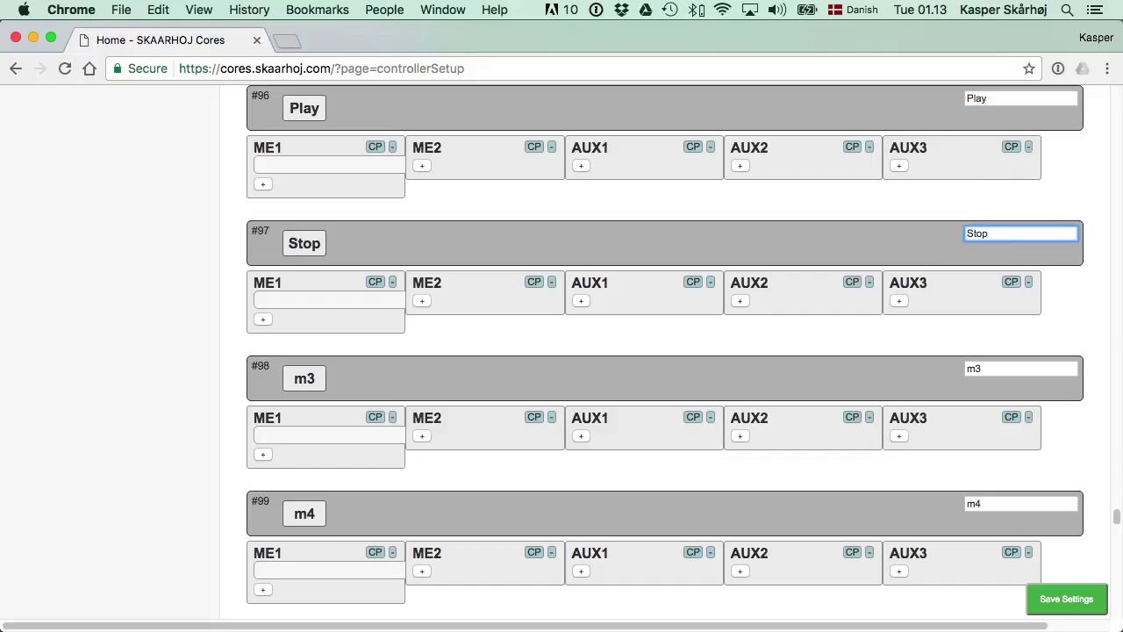
Step: Rename button m3 as "Pause" and save the controller settings
double_click(985, 368)
type("Pau")
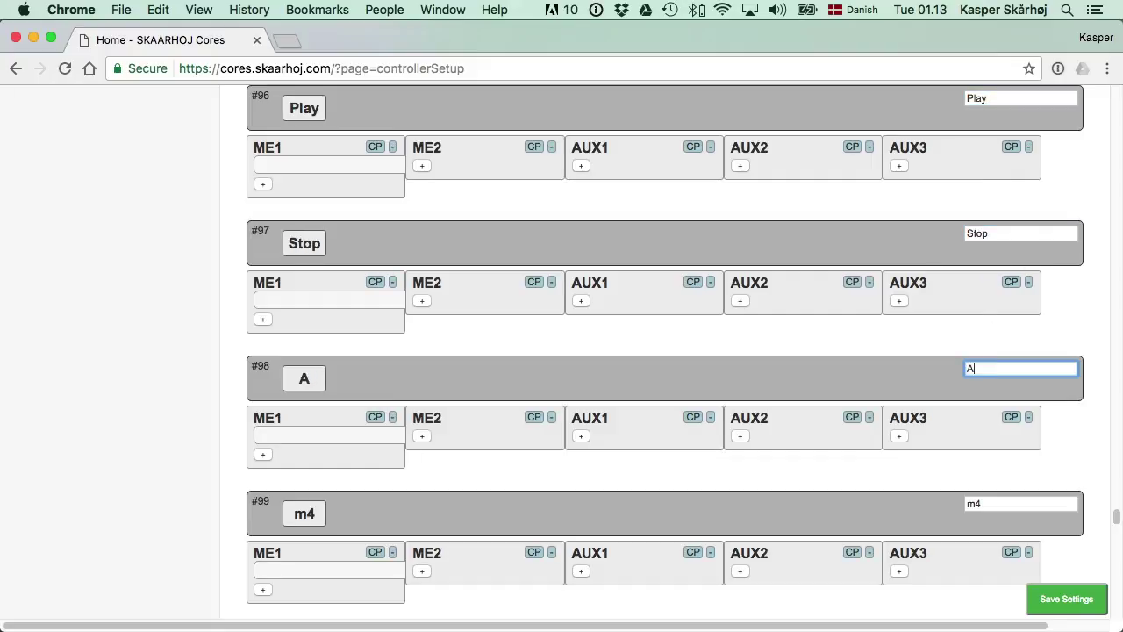
type("se")
left_click(1074, 600)
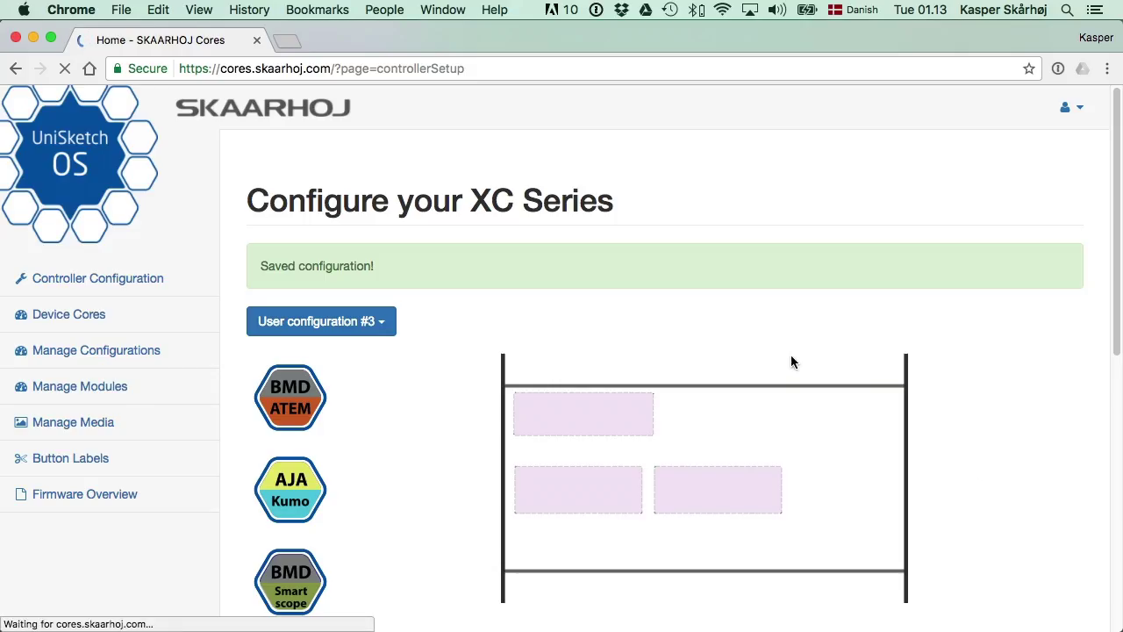
Step: Examine the controller layout up close, including the renamed replay buttons and the sections of the added modules
scroll(636, 300, "down", 3)
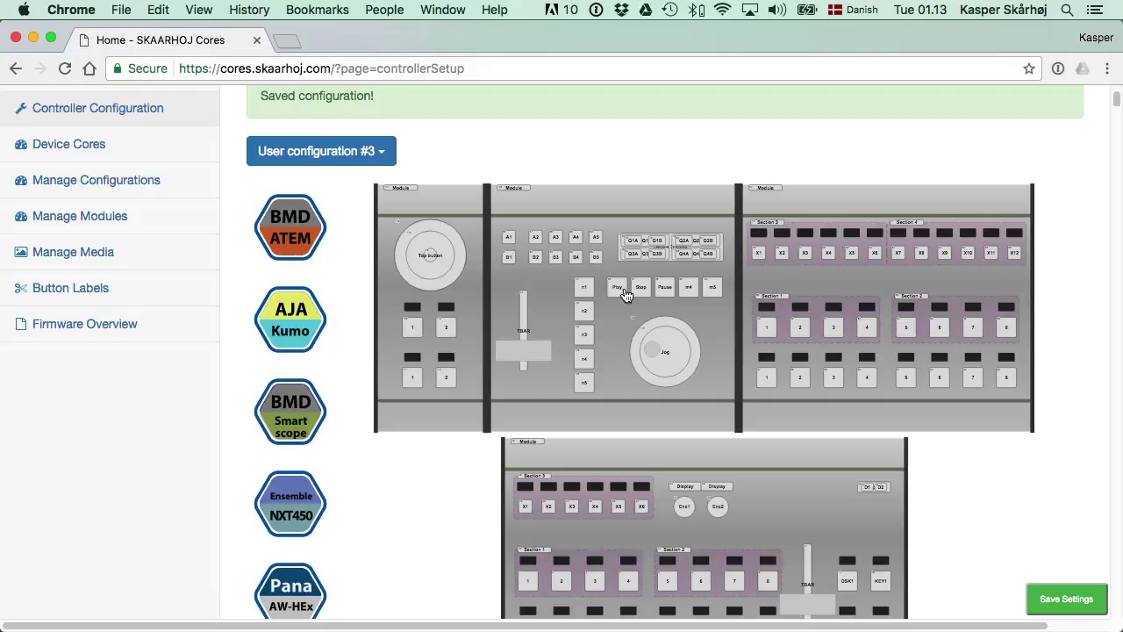
scroll(636, 300, "up", 5)
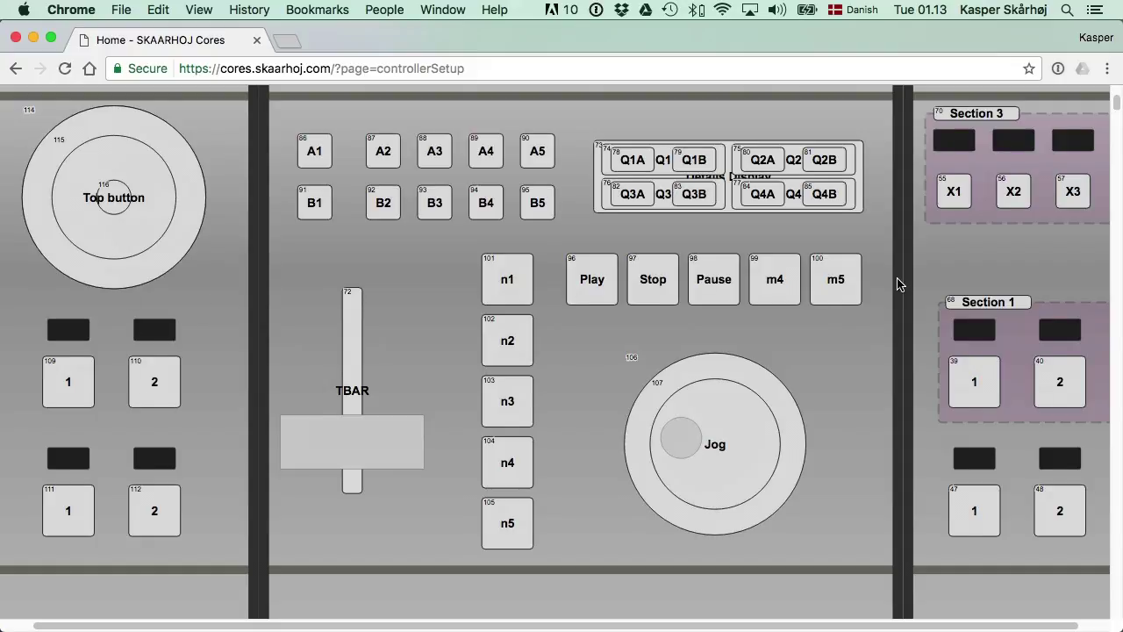
scroll(897, 284, "right", 5)
scroll(893, 285, "right", 7)
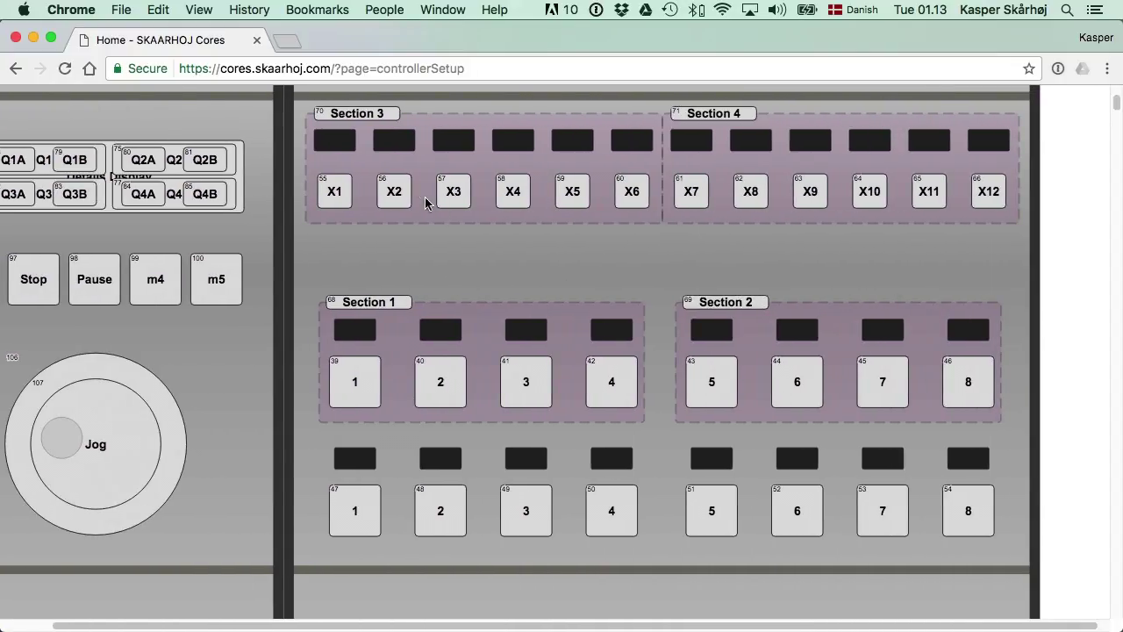
scroll(792, 376, "down", 5)
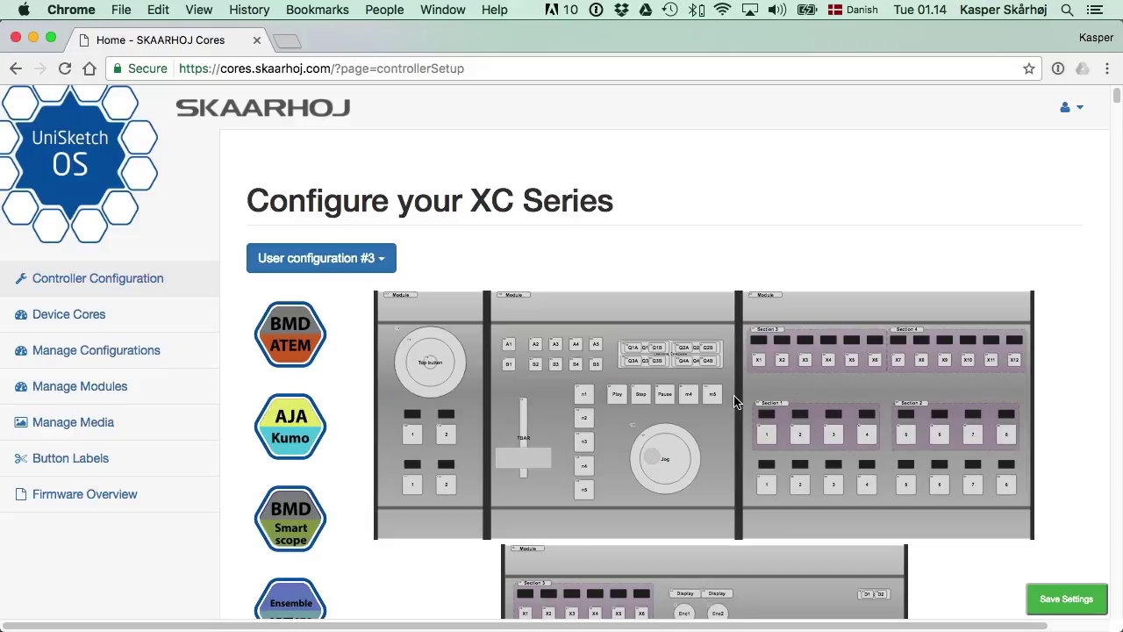
scroll(713, 397, "up", 5)
scroll(712, 399, "up", 2)
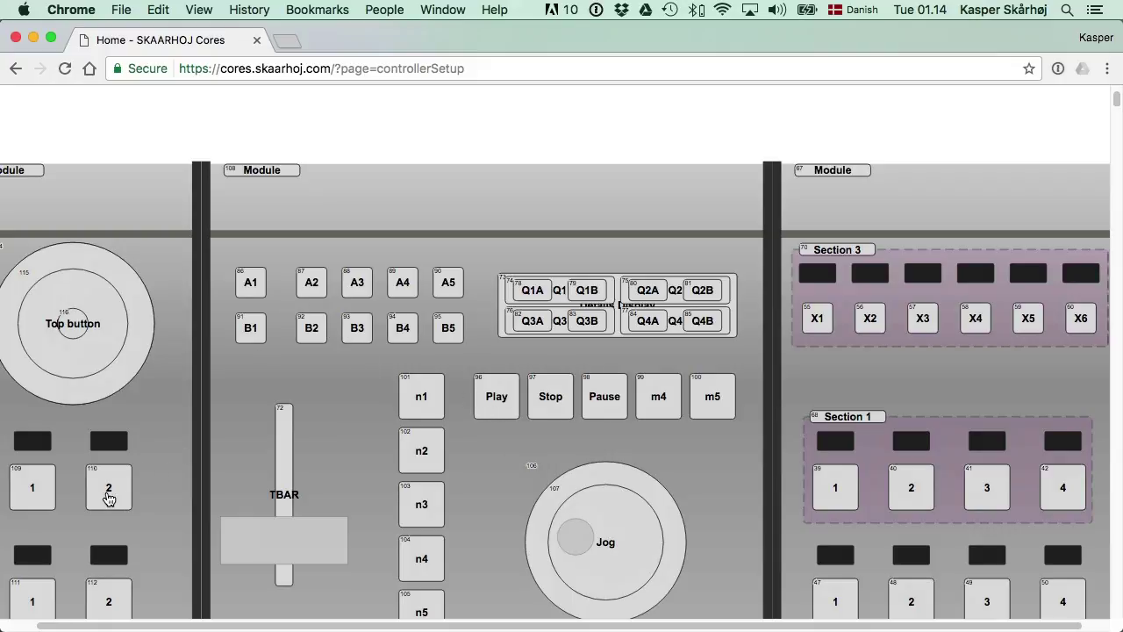
scroll(196, 488, "down", 3)
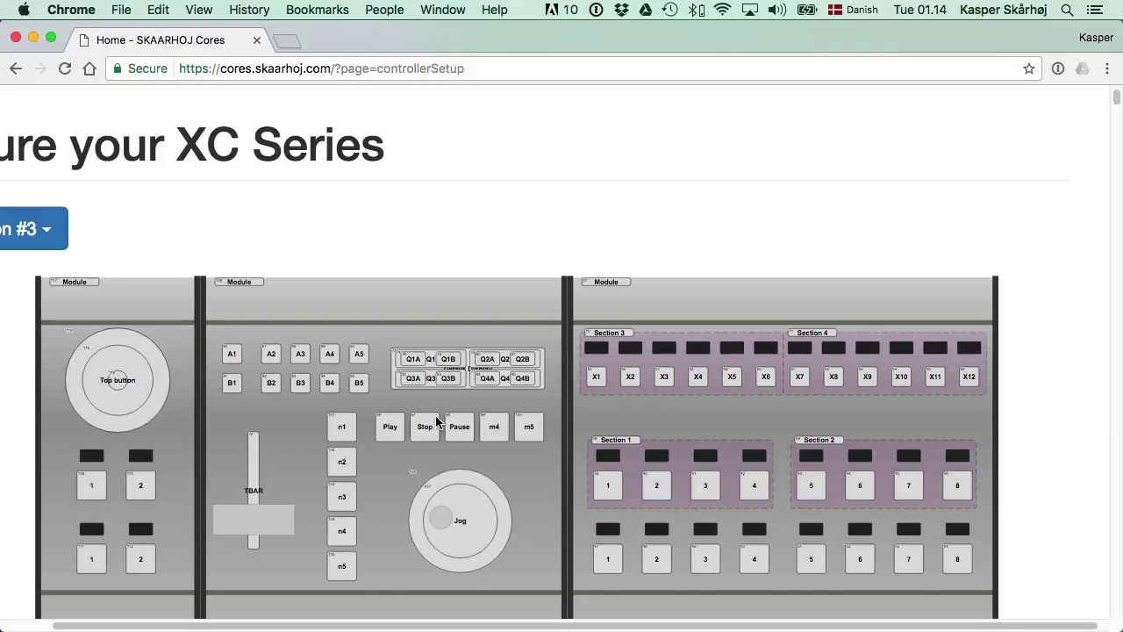
scroll(386, 434, "left", 3)
scroll(386, 434, "left", 10)
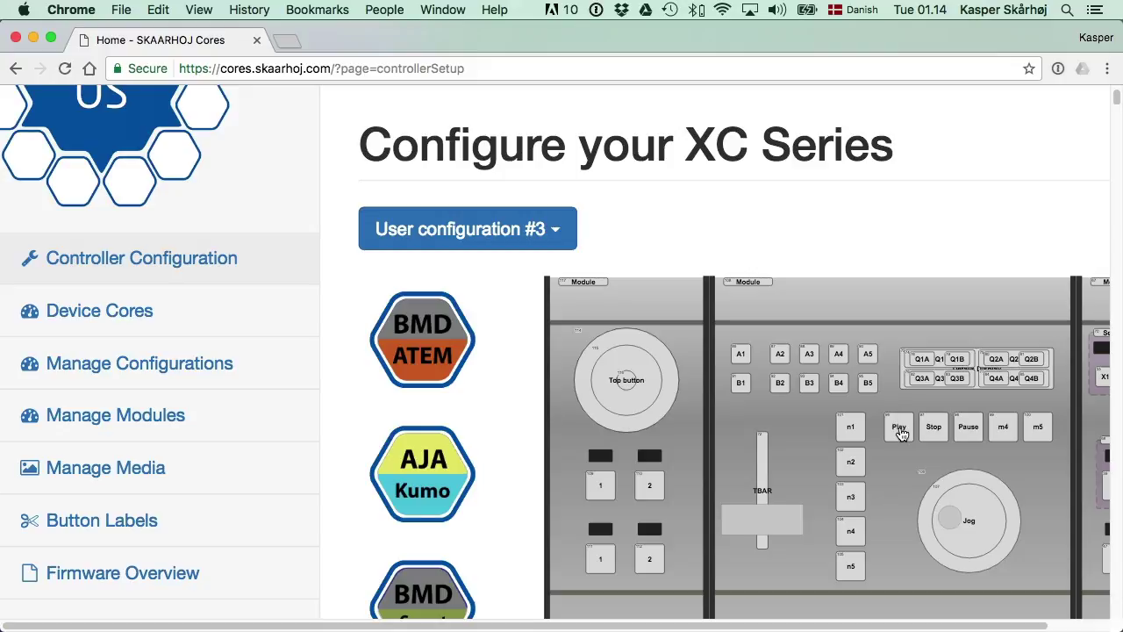
key("super+0")
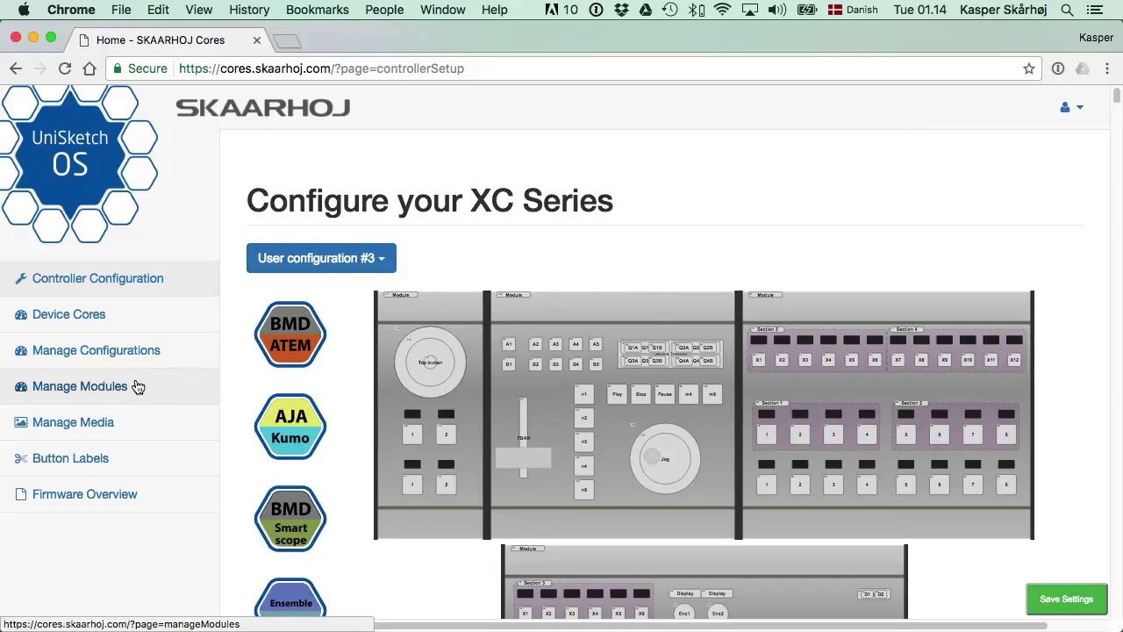
Step: Add a media string reading "Header | Text" to the configuration and save the media settings
left_click(76, 427)
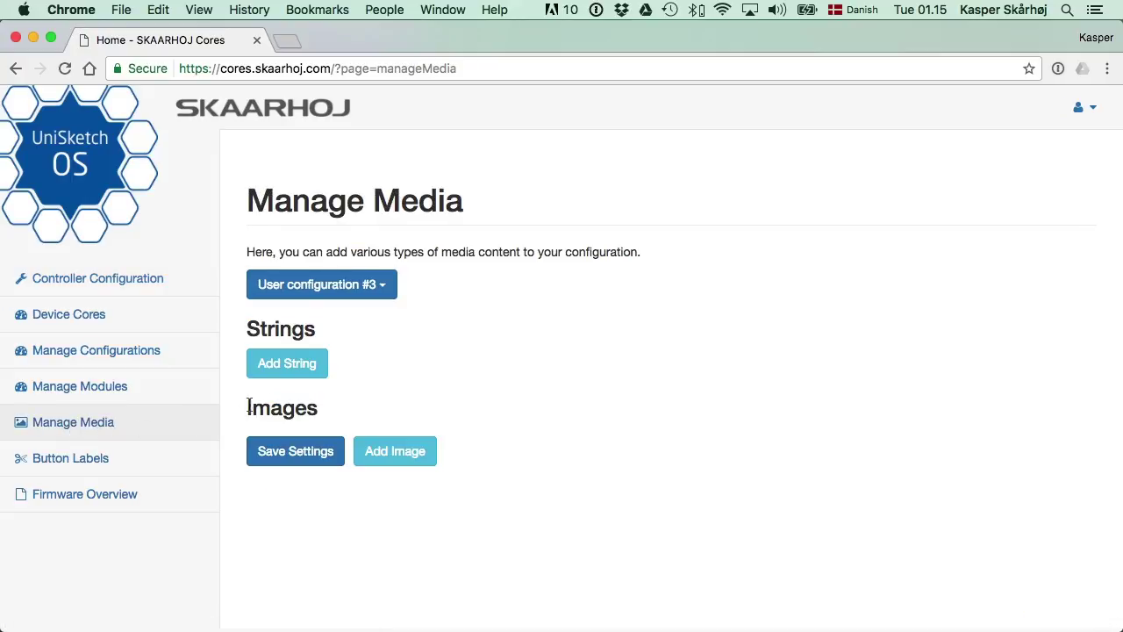
left_click(304, 367)
left_click(396, 397)
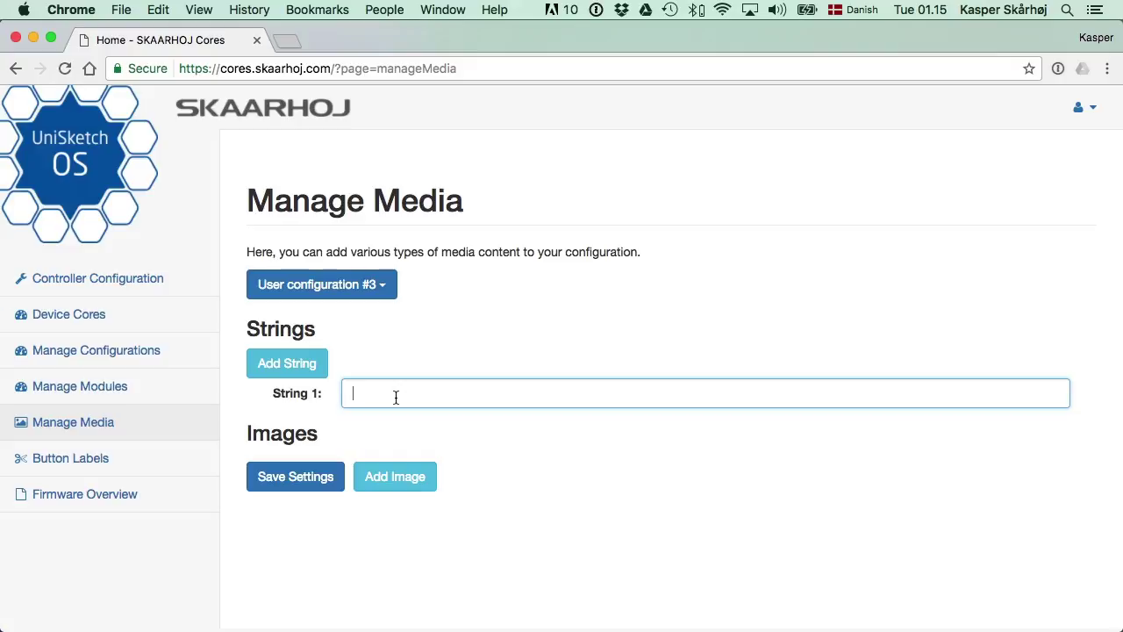
type("Header | Text")
left_click(313, 477)
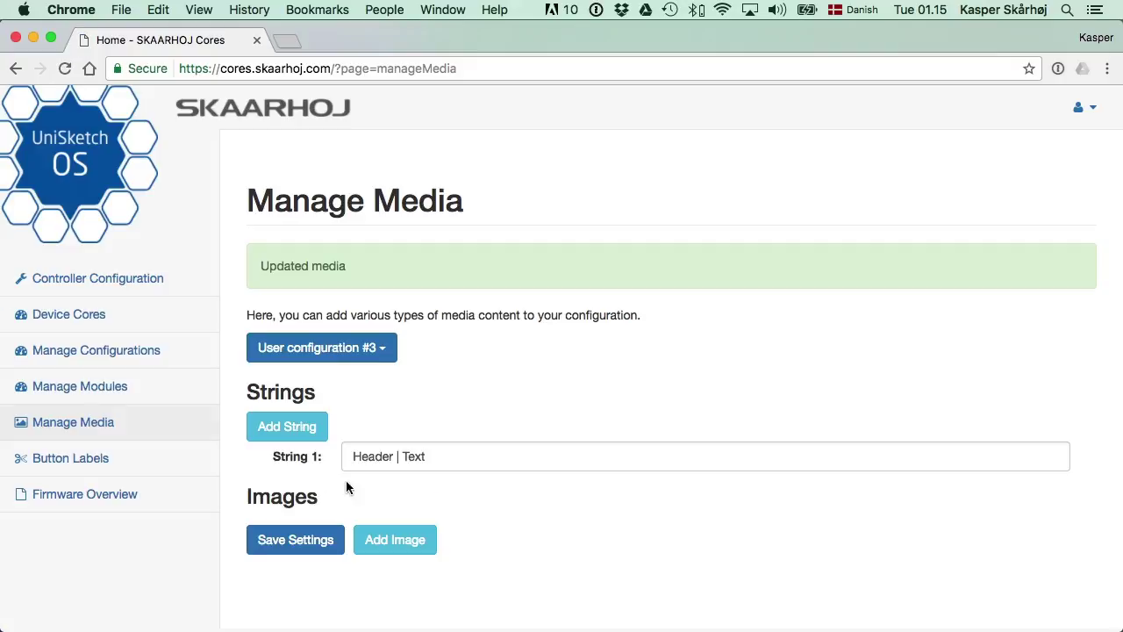
Step: Add the image CAMERAS_3.png from the Samples folder to the configuration's media
left_click(401, 539)
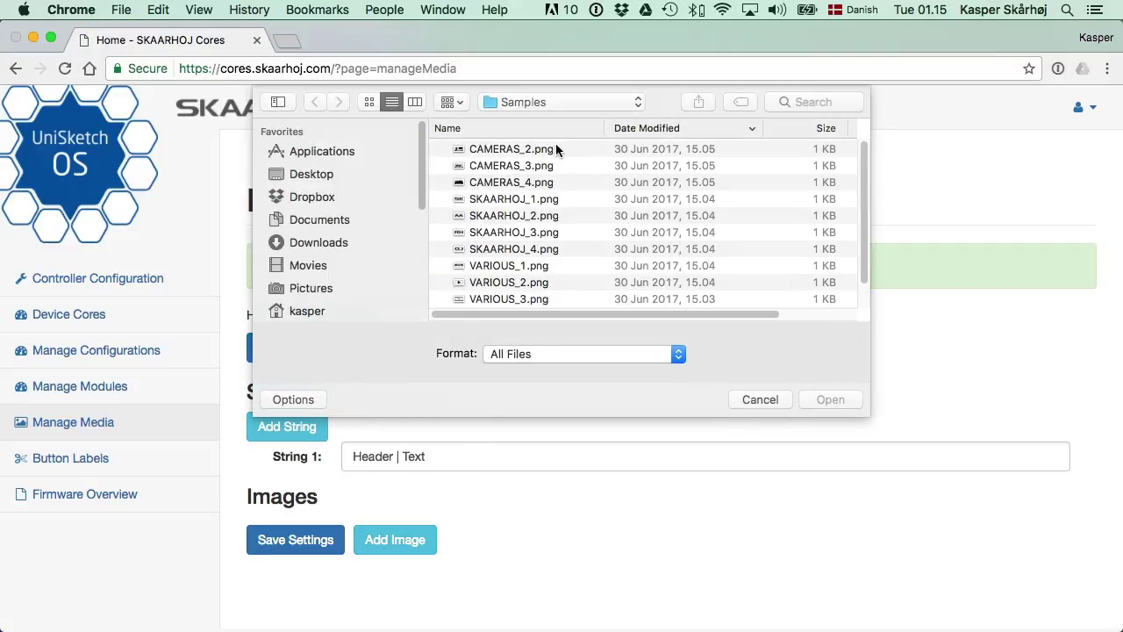
left_click(494, 167)
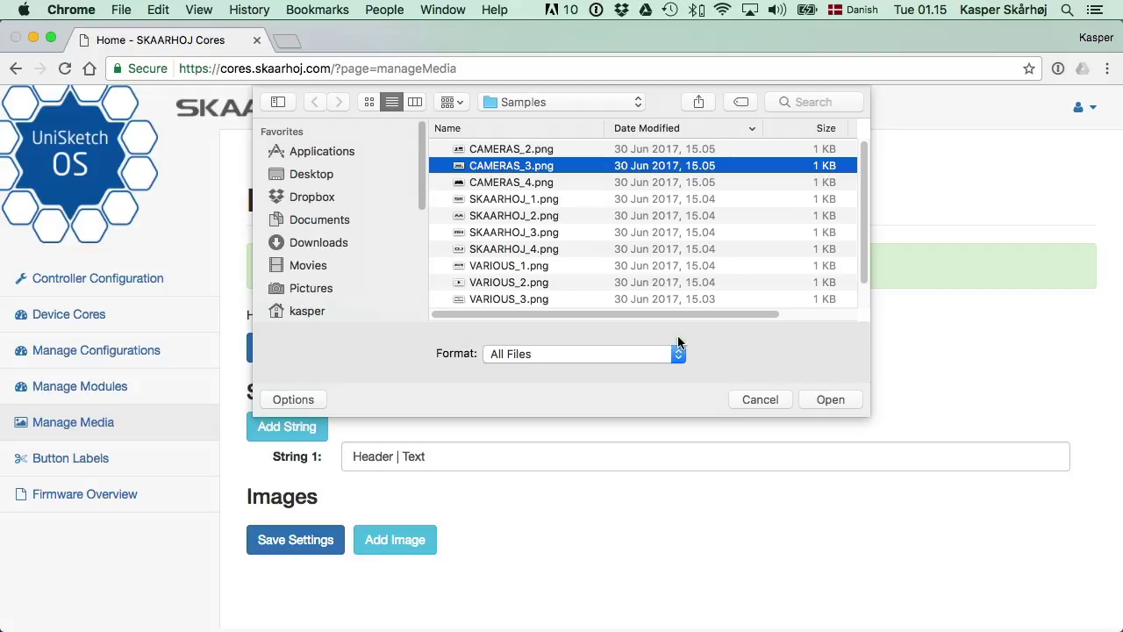
left_click(850, 400)
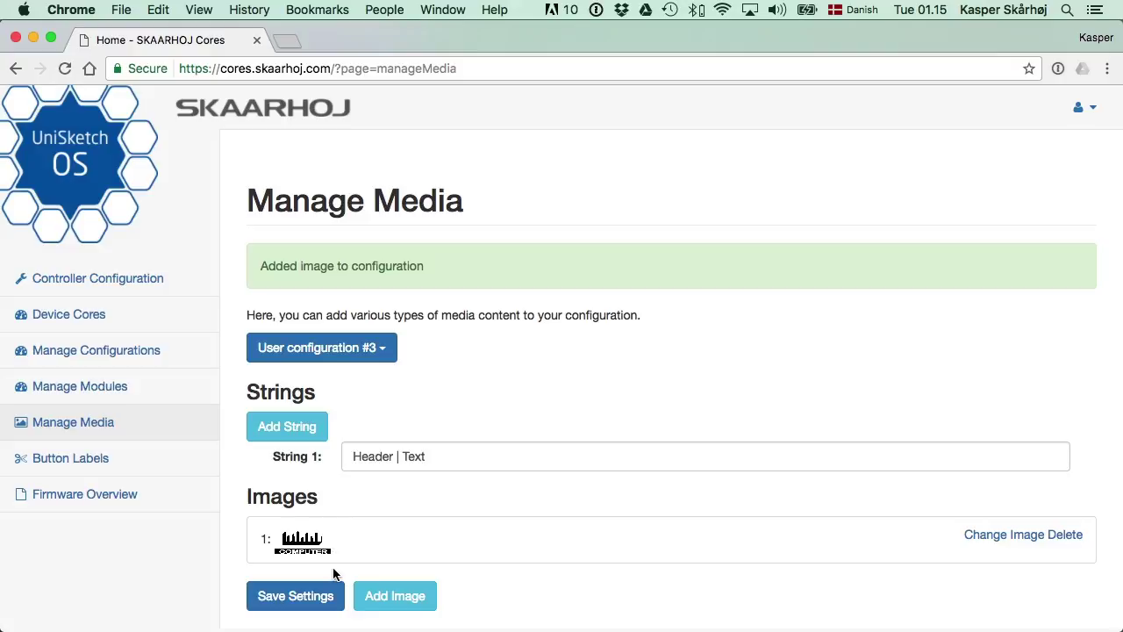
Step: Review the module layout on the controller configuration page, and update the controller's firmware on port usbmodem14231 in the SKAARHOJ Firmware Updater
left_click(109, 280)
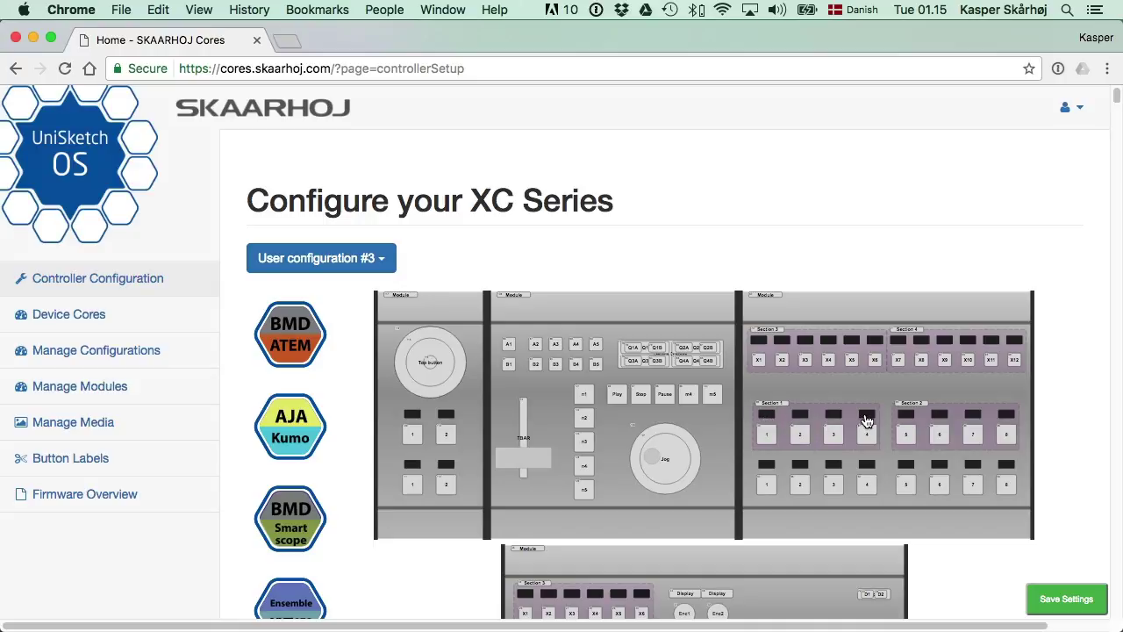
scroll(801, 508, "down", 4)
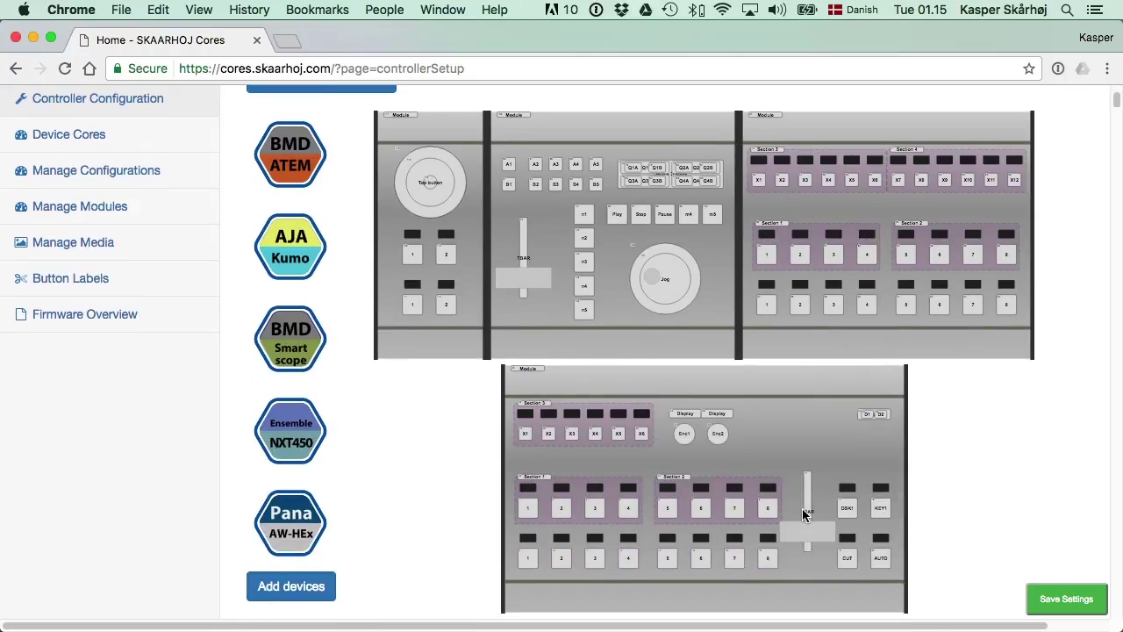
scroll(176, 321, "up", 1)
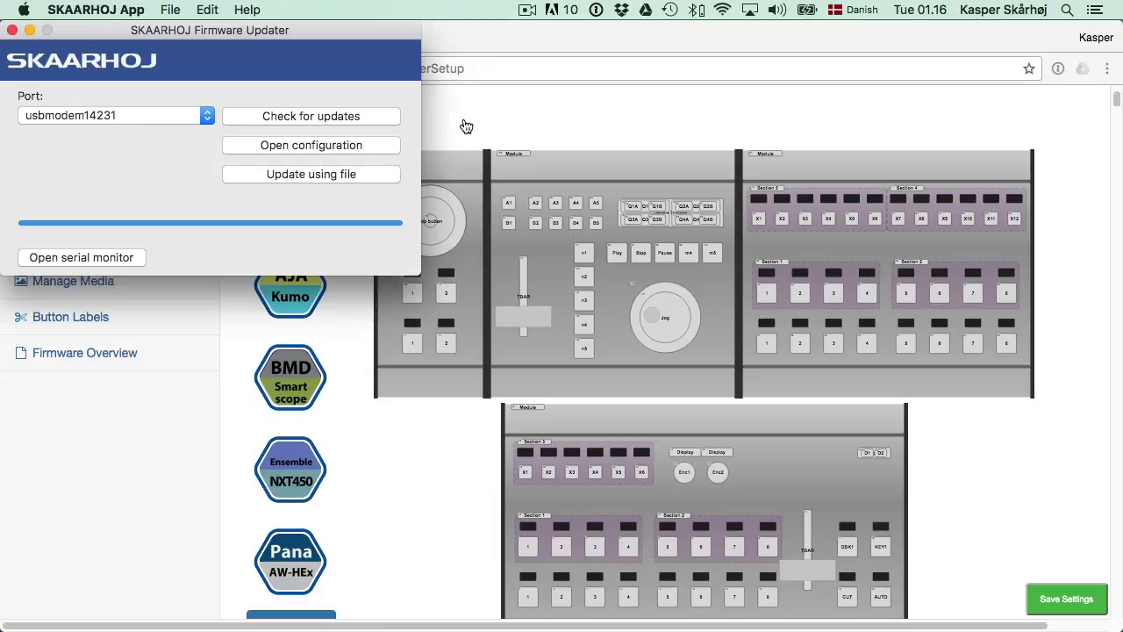
left_click(280, 116)
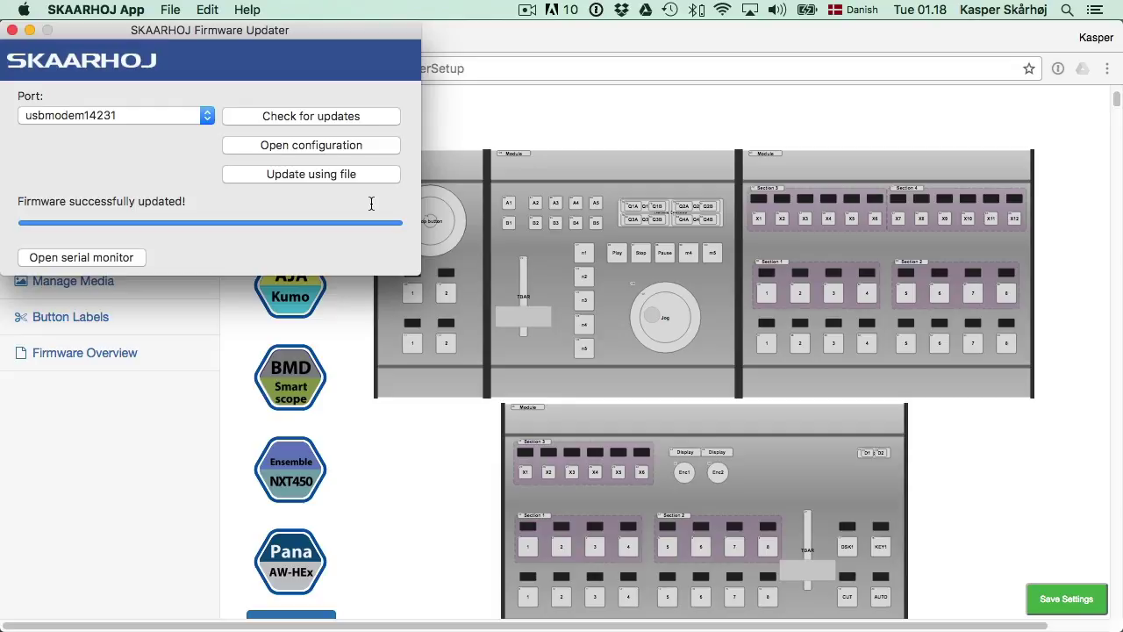
Step: Close the browser window and send the config command to the controller from the Firmware Updater's serial monitor
left_click(558, 126)
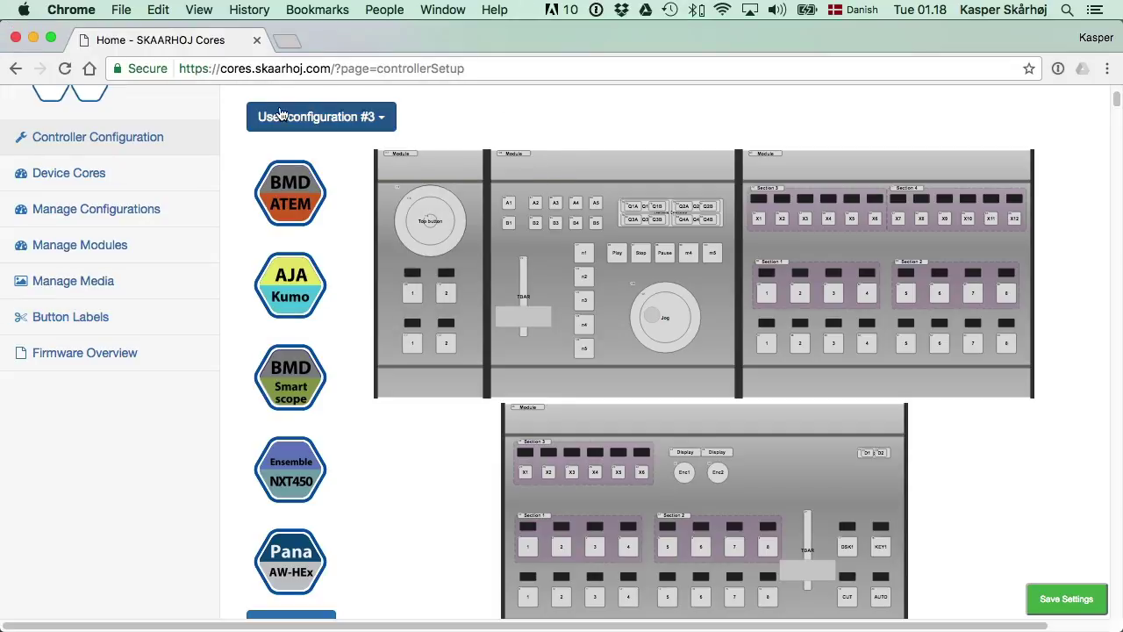
left_click(16, 36)
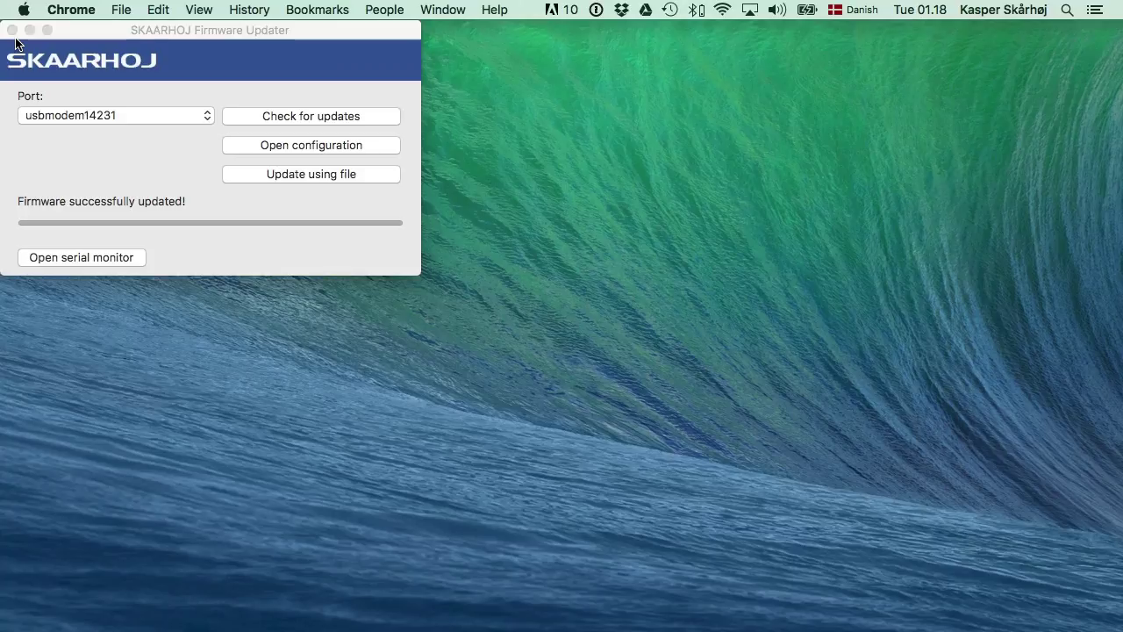
left_click(66, 256)
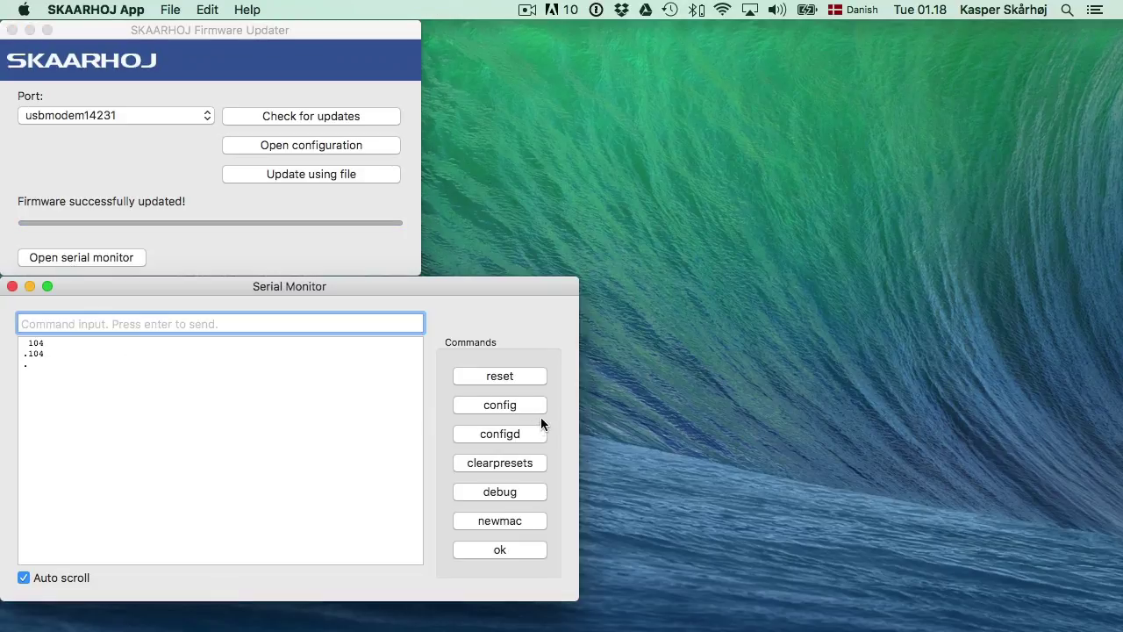
left_click(532, 409)
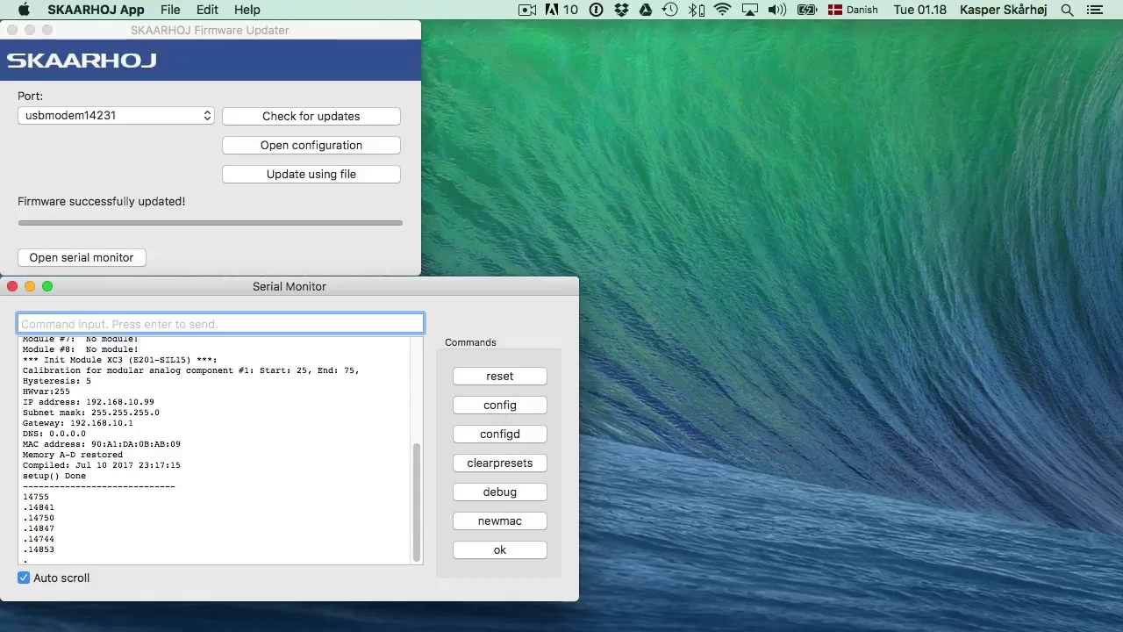
Step: Switch to Chrome and load the controller's web interface at 192.168.10.99 in a new window
key("super+Tab")
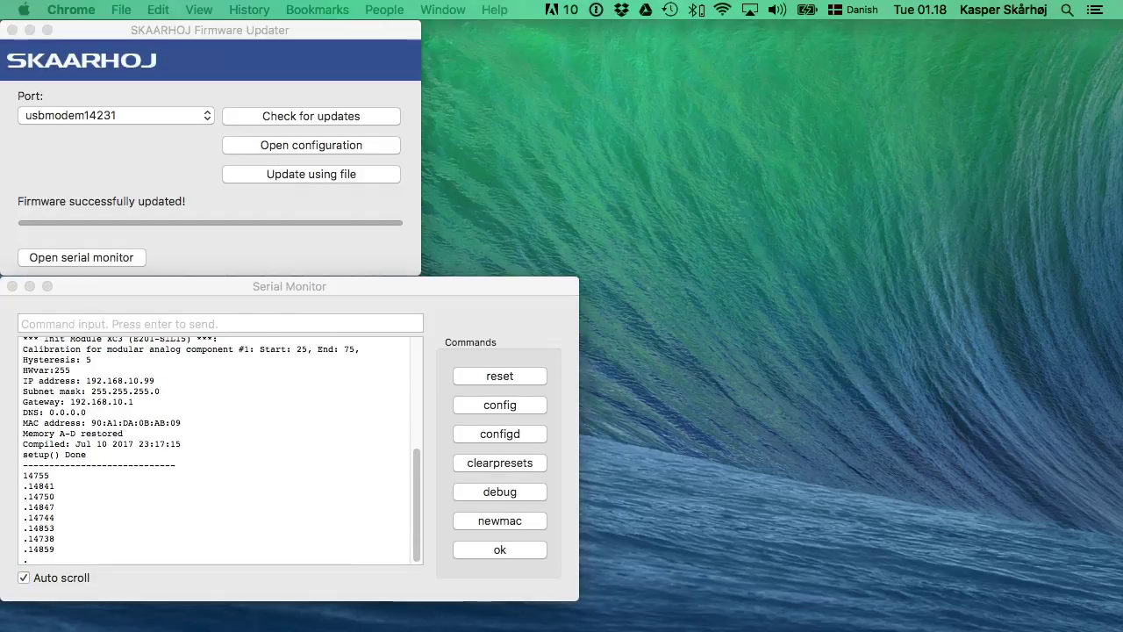
key("super+n")
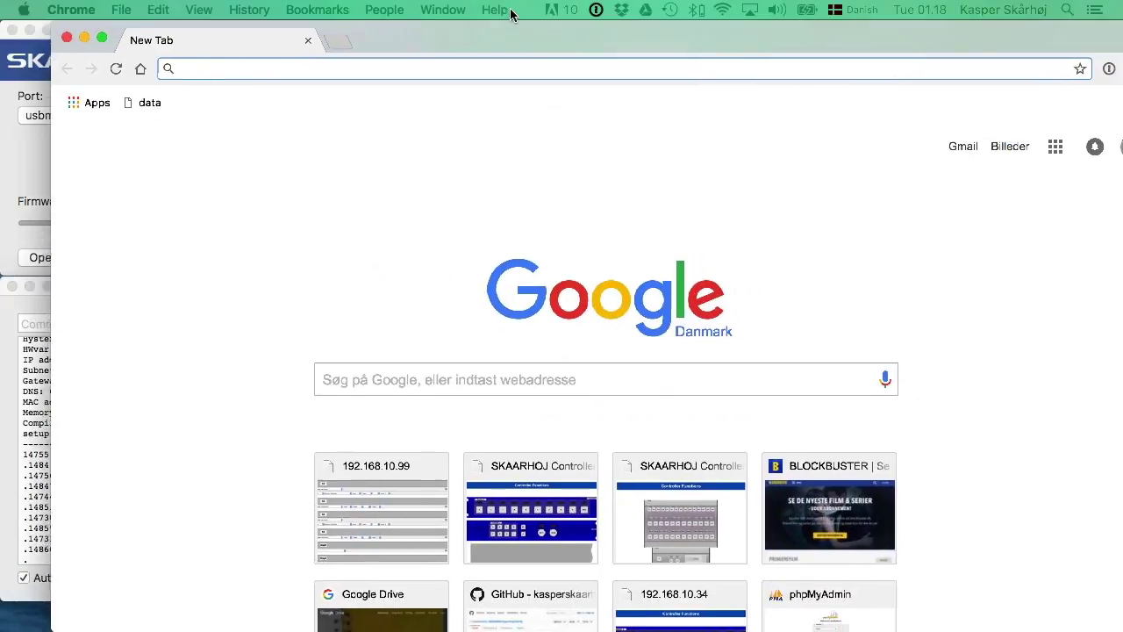
type("192")
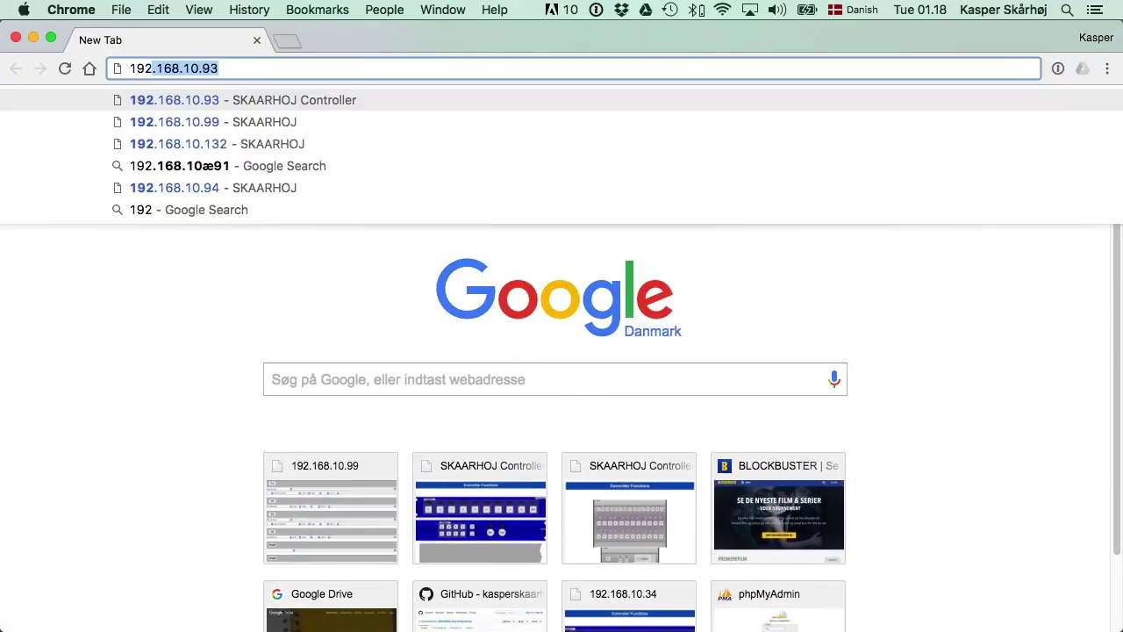
type(".168.10.99")
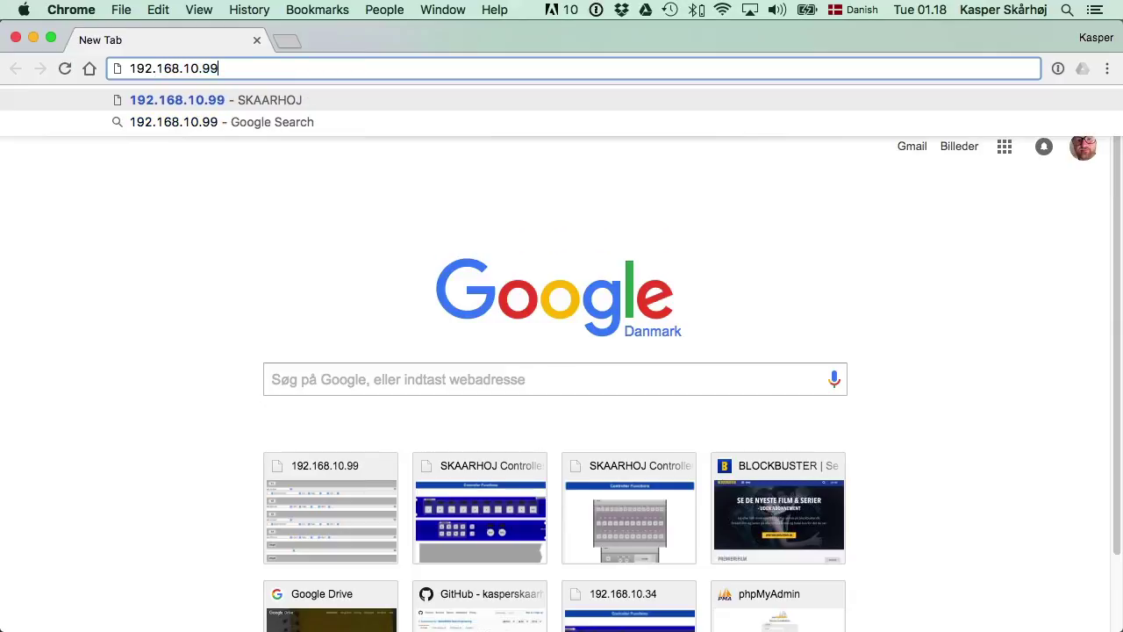
key("Return")
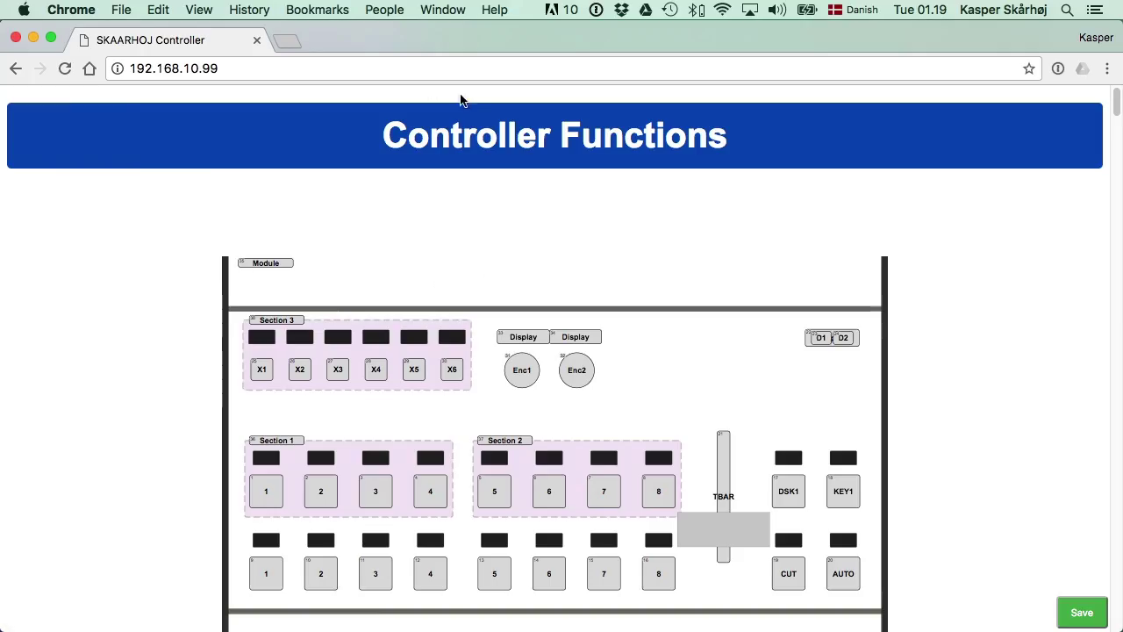
Step: Enable the AJA KUMO device in the controller's device settings and set its IP address to 192.168.10.241
left_click_drag(1116, 103, 1115, 183)
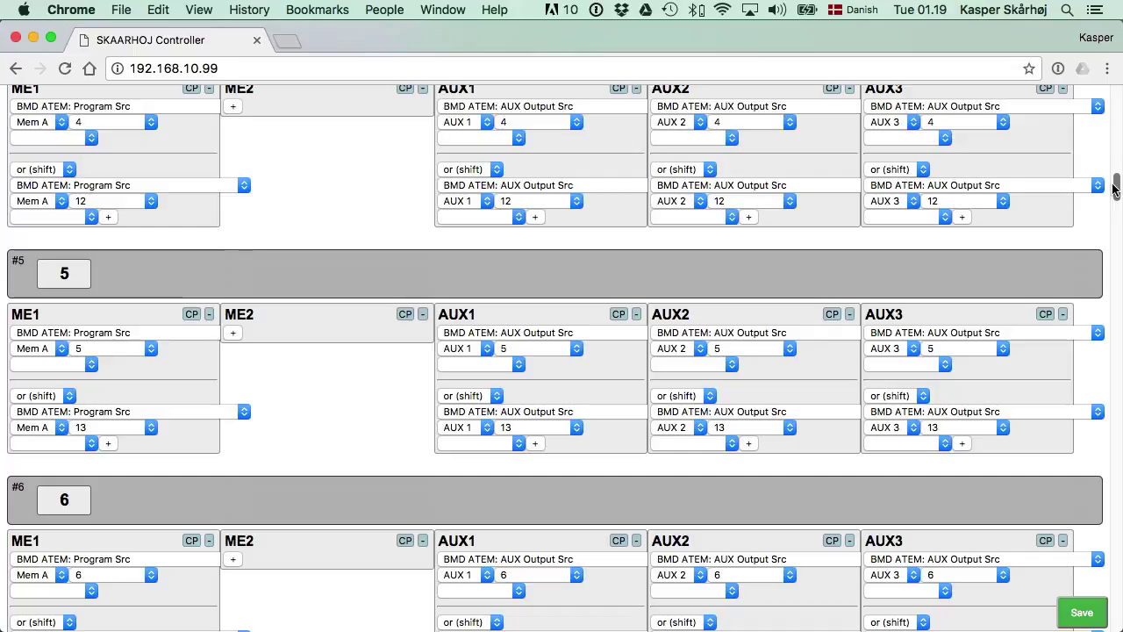
left_click_drag(1114, 189, 1113, 564)
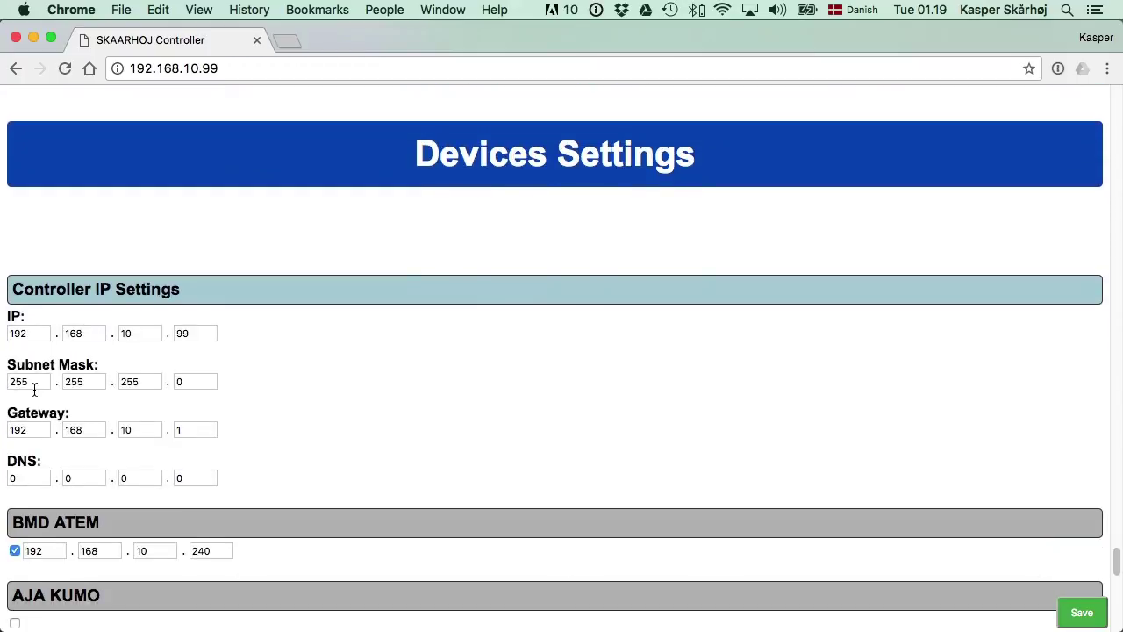
scroll(165, 547, "down", 6)
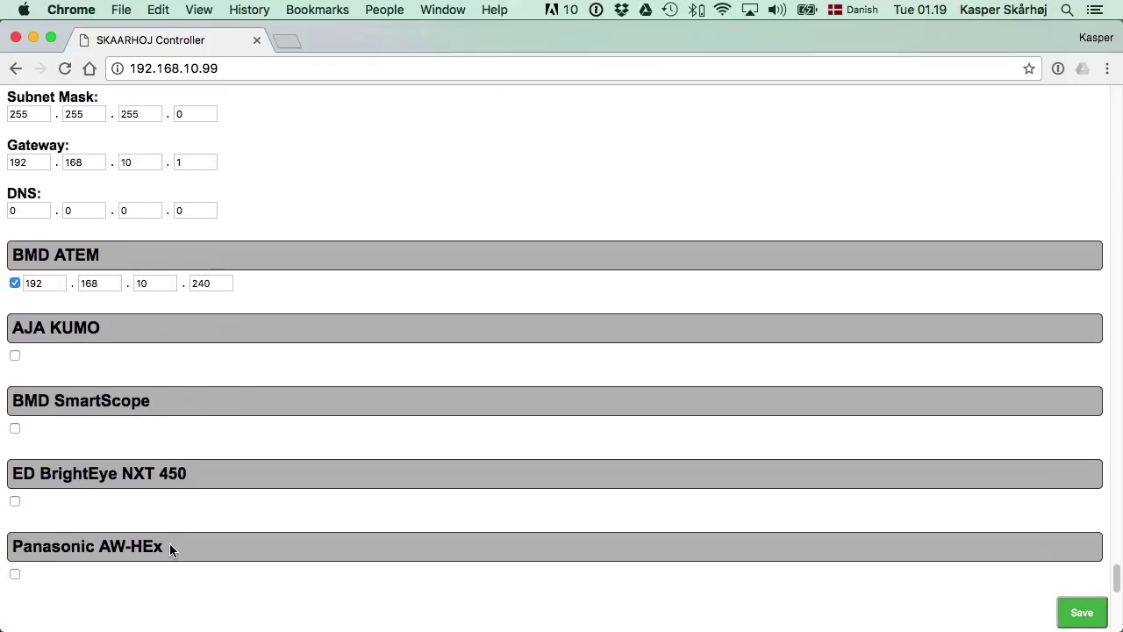
left_click(14, 358)
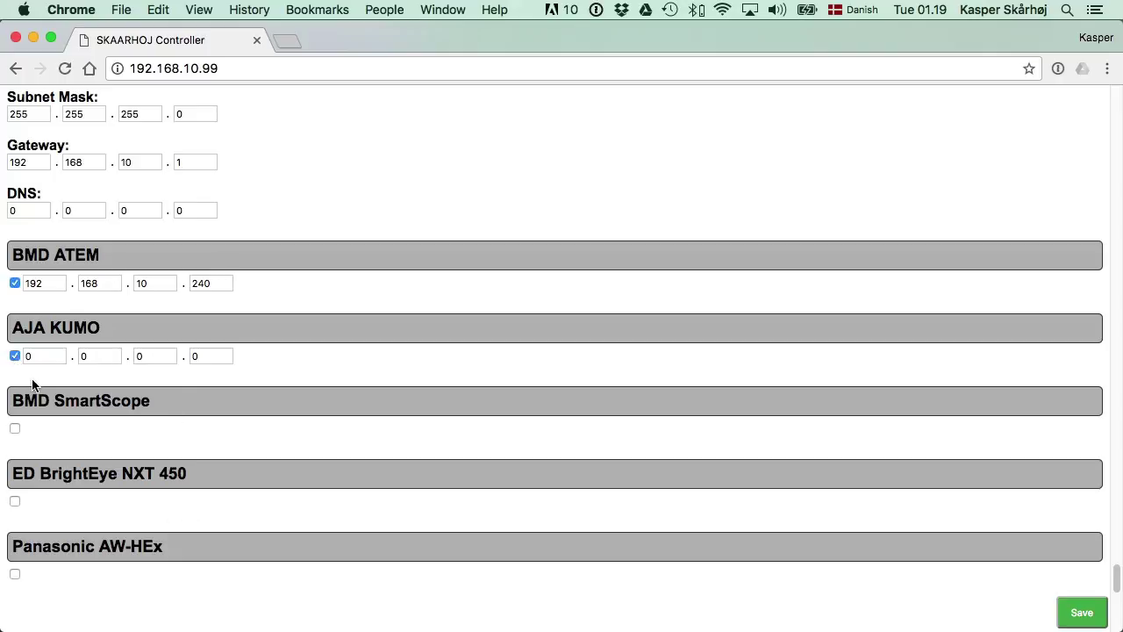
left_click(40, 355)
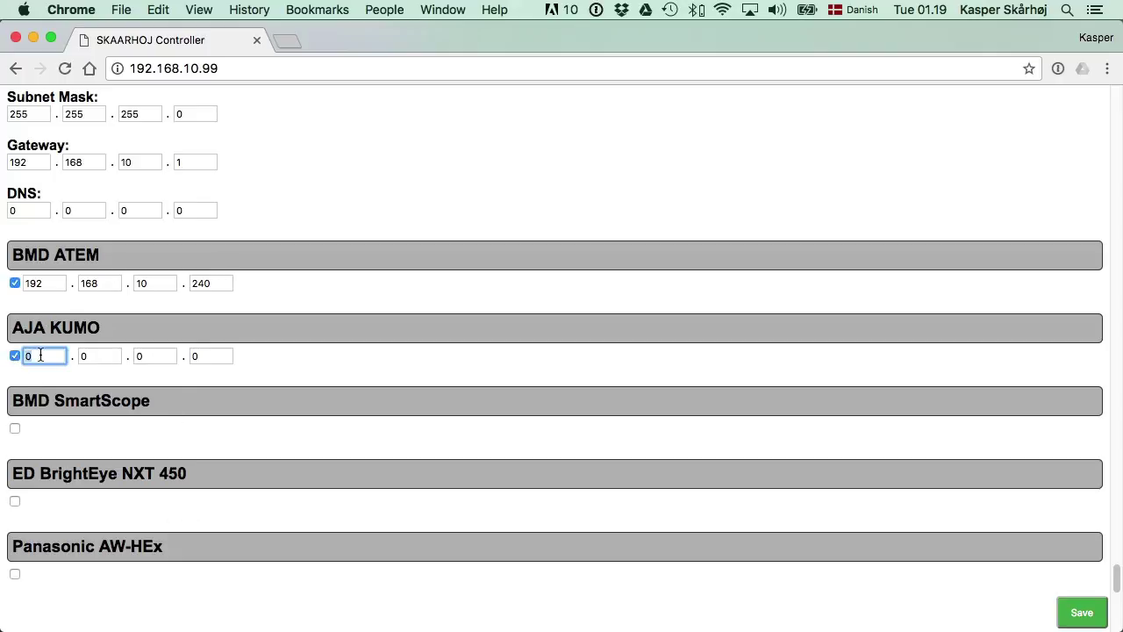
type("192")
key("Tab")
type("168")
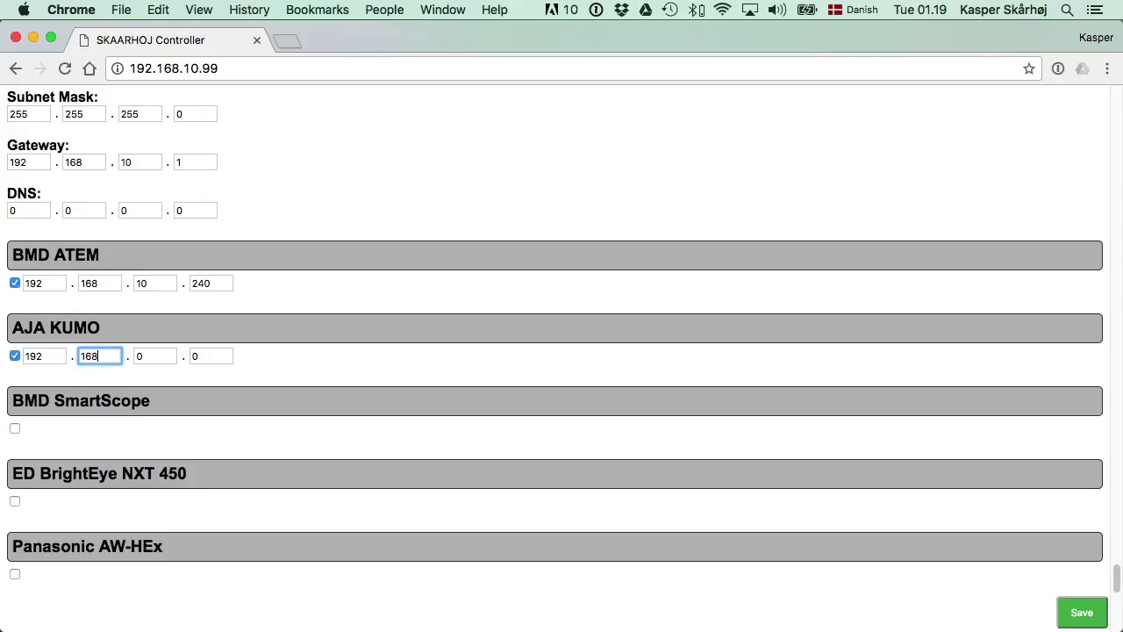
key("Tab")
type("10")
key("Tab")
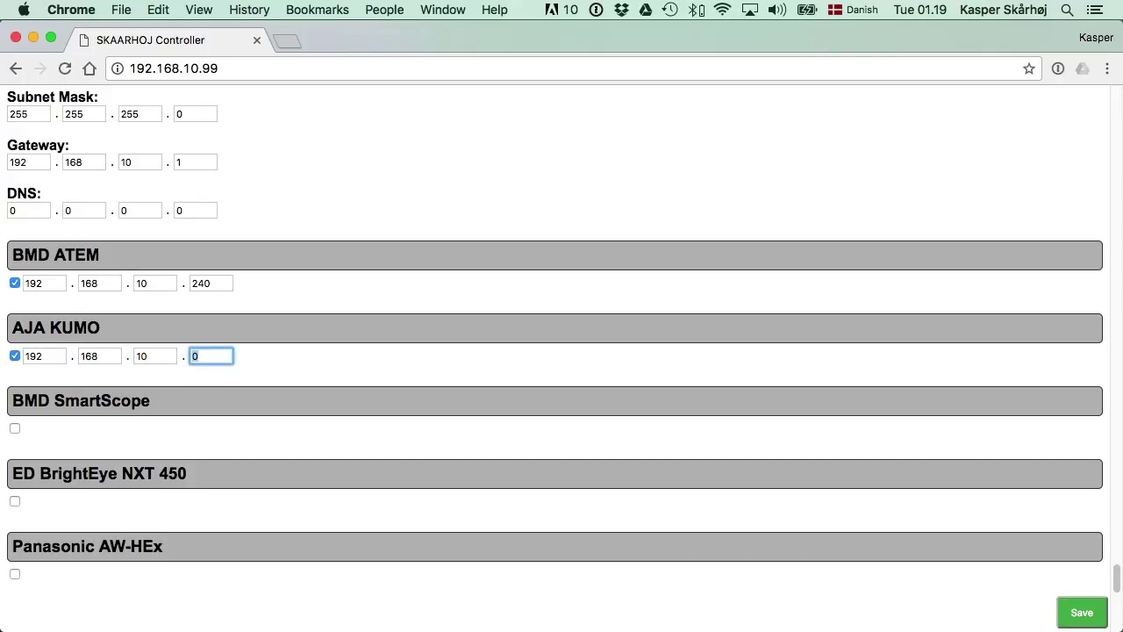
type("241")
Step: Review the states and the preset memory usage, and save the controller settings
scroll(321, 445, "down", 10)
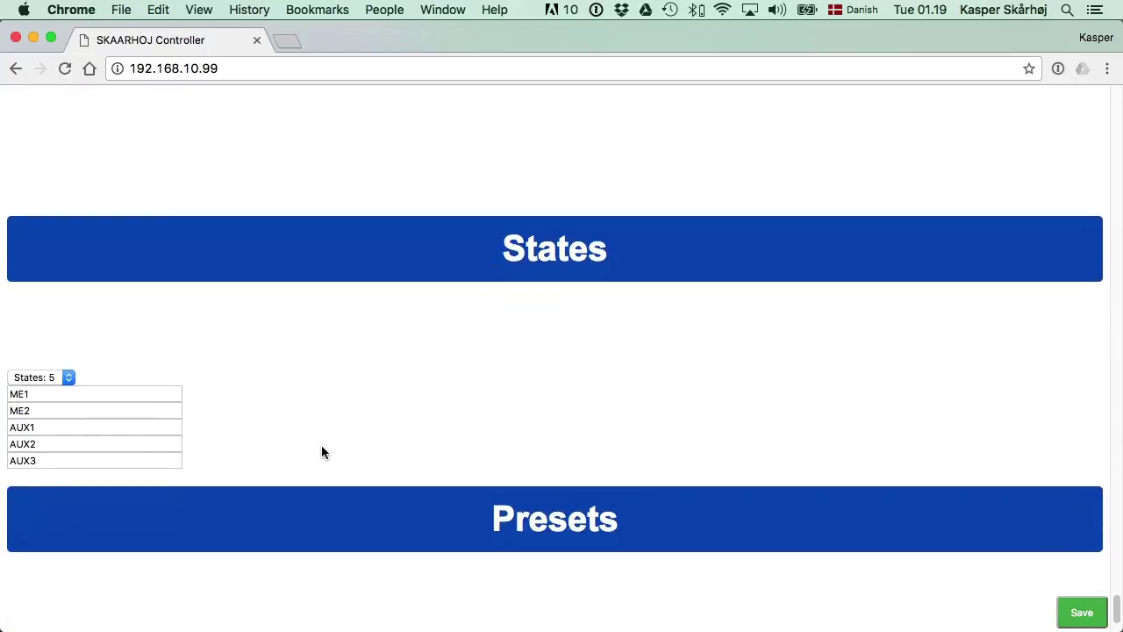
scroll(269, 501, "down", 2)
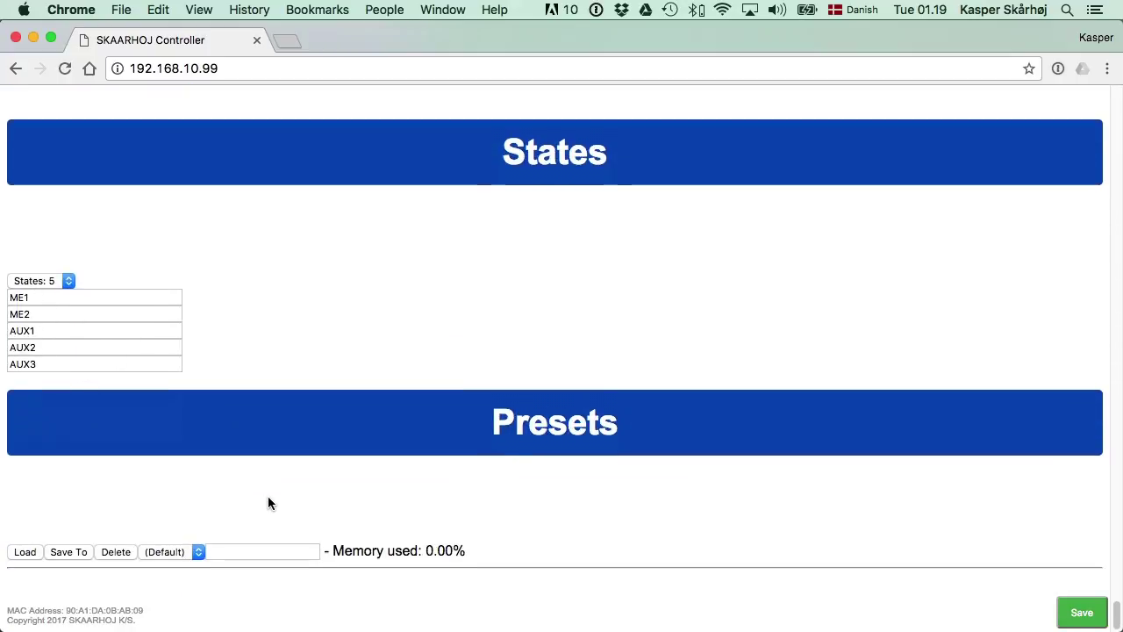
left_click(1083, 616)
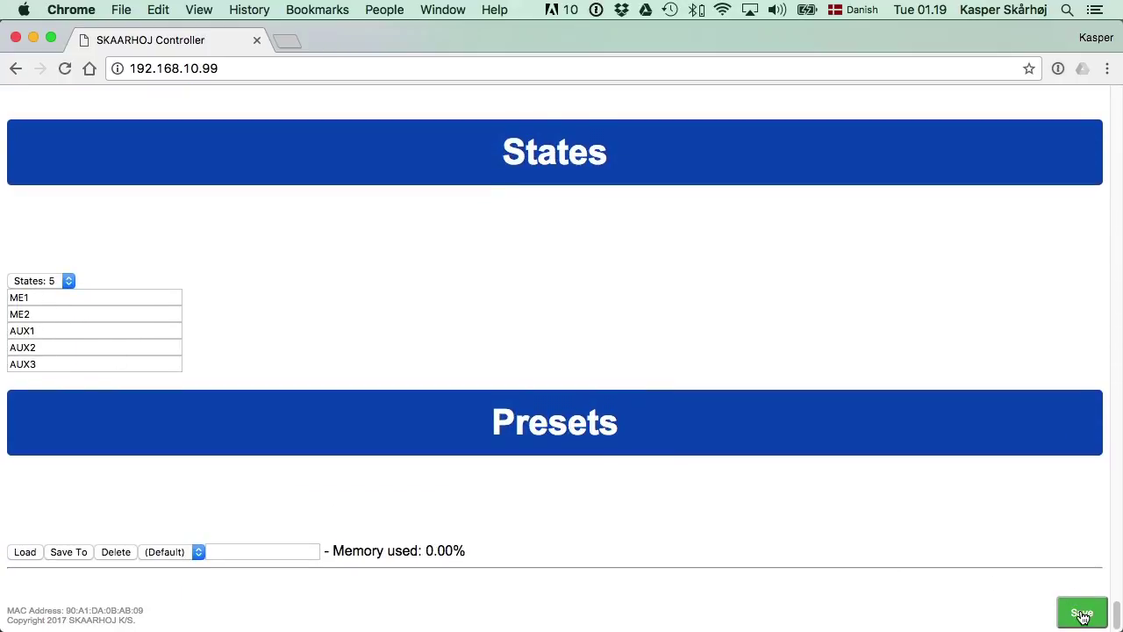
left_click_drag(330, 550, 483, 550)
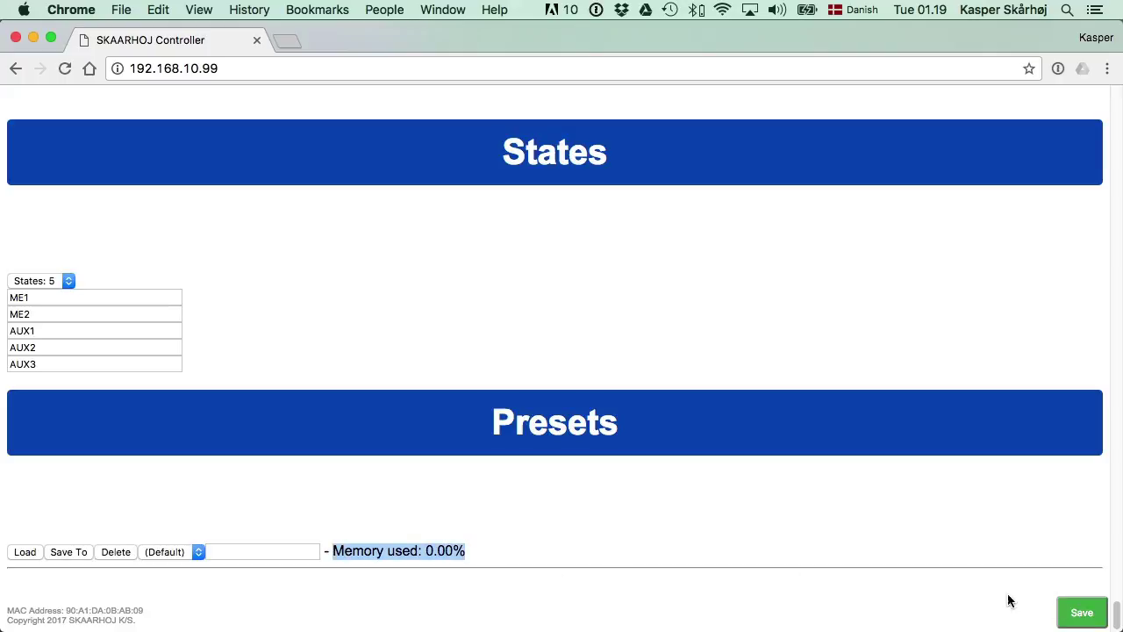
left_click(1092, 616)
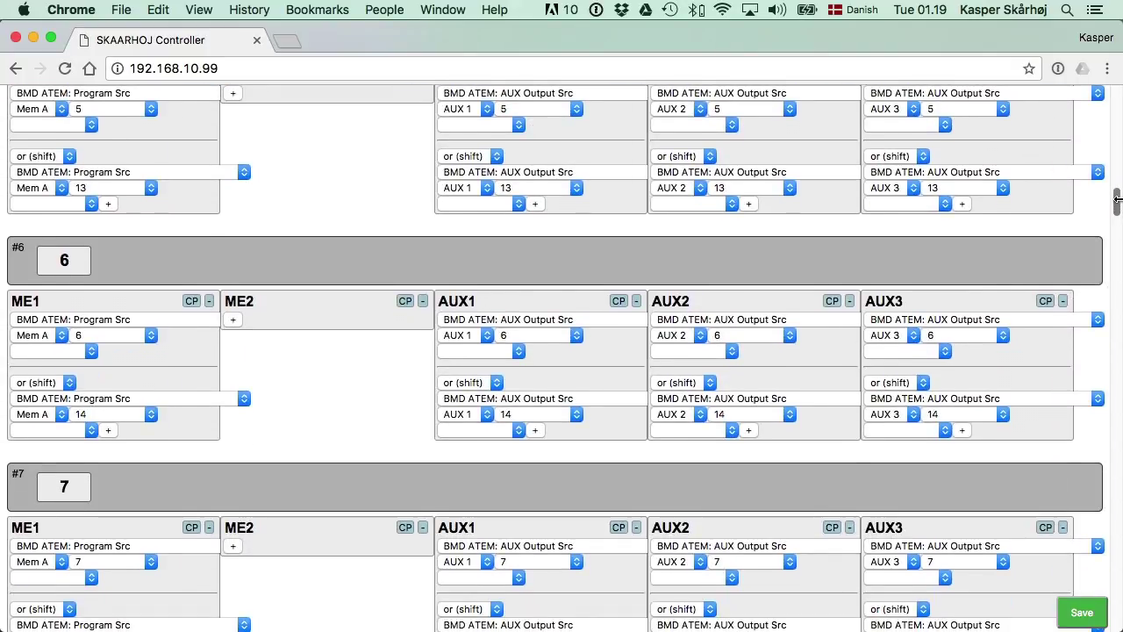
Step: Choose the (New) slot in the presets section and set the preset name to "Preset 2"
left_click_drag(1117, 200, 1117, 614)
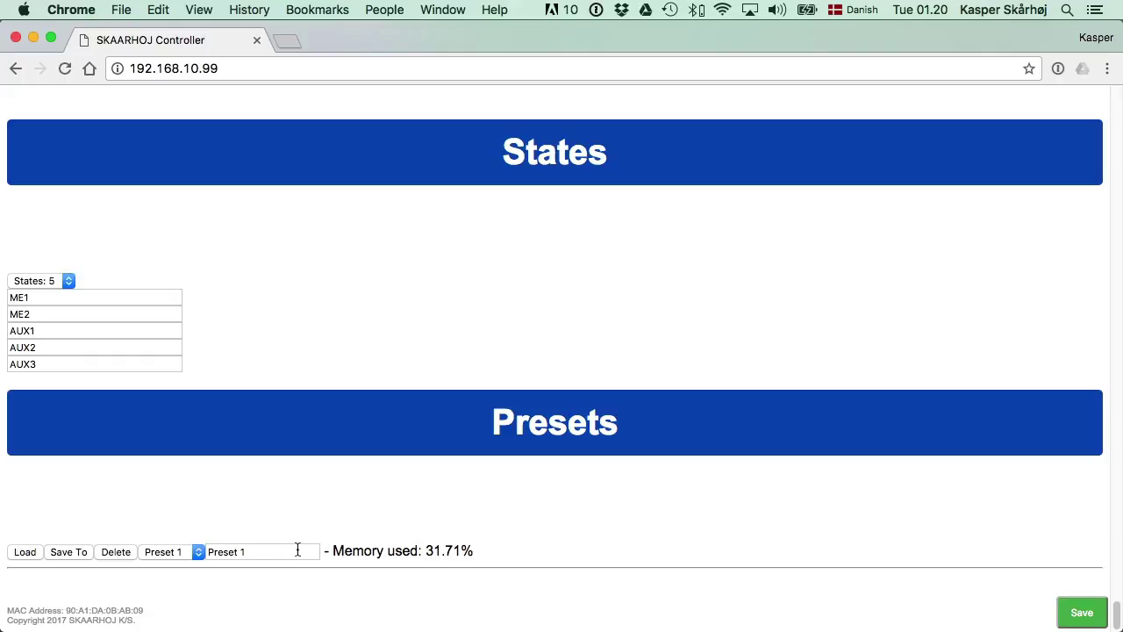
left_click(261, 552)
left_click(197, 552)
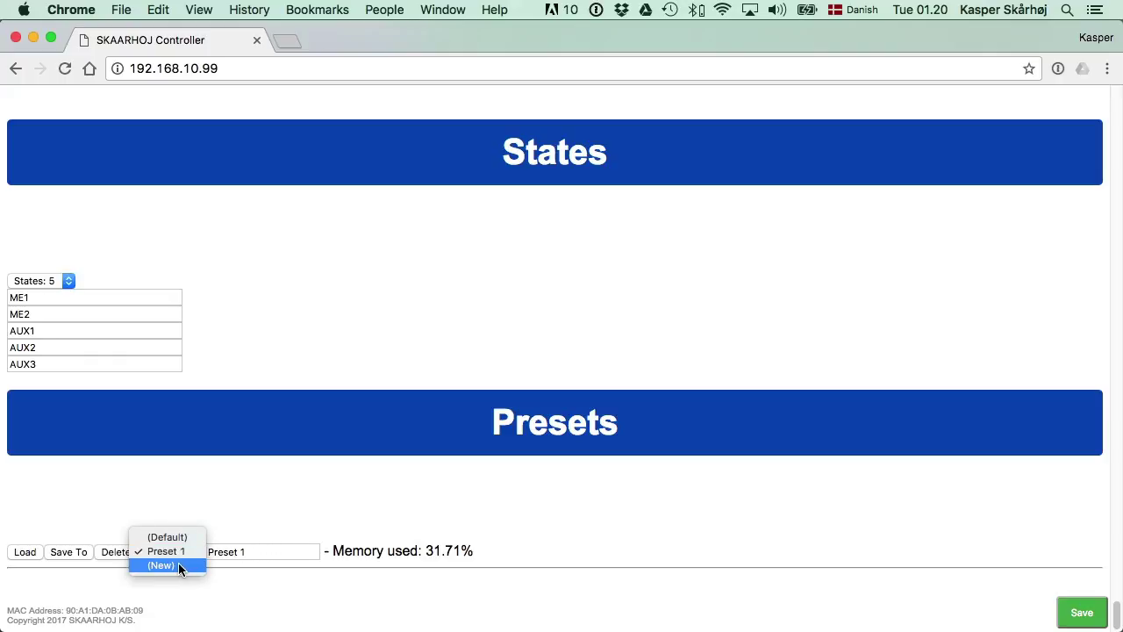
left_click(172, 566)
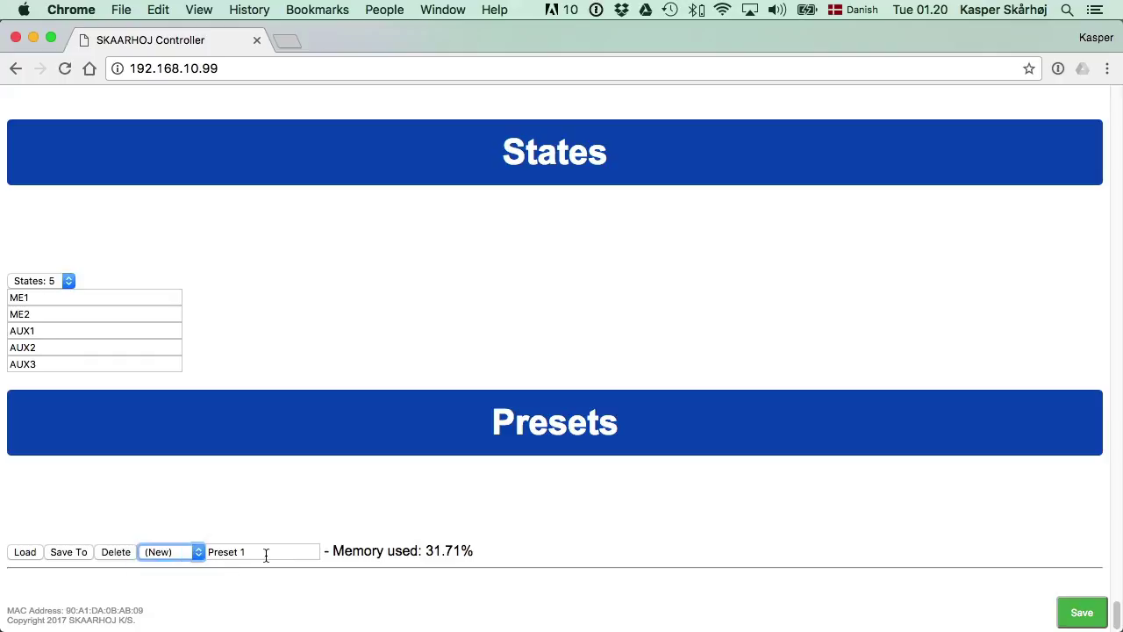
left_click(269, 552)
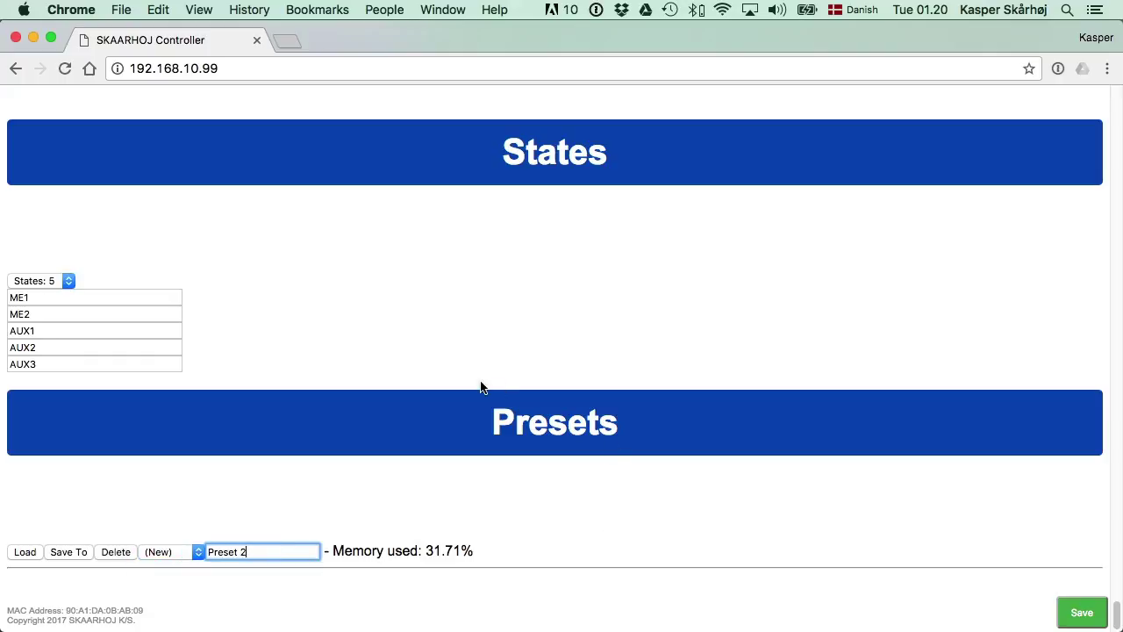
Step: Set the BMD ATEM IP address to 192.168.10.123 and the AJA KUMO IP address to 192.168.10.32
scroll(225, 253, "up", 10)
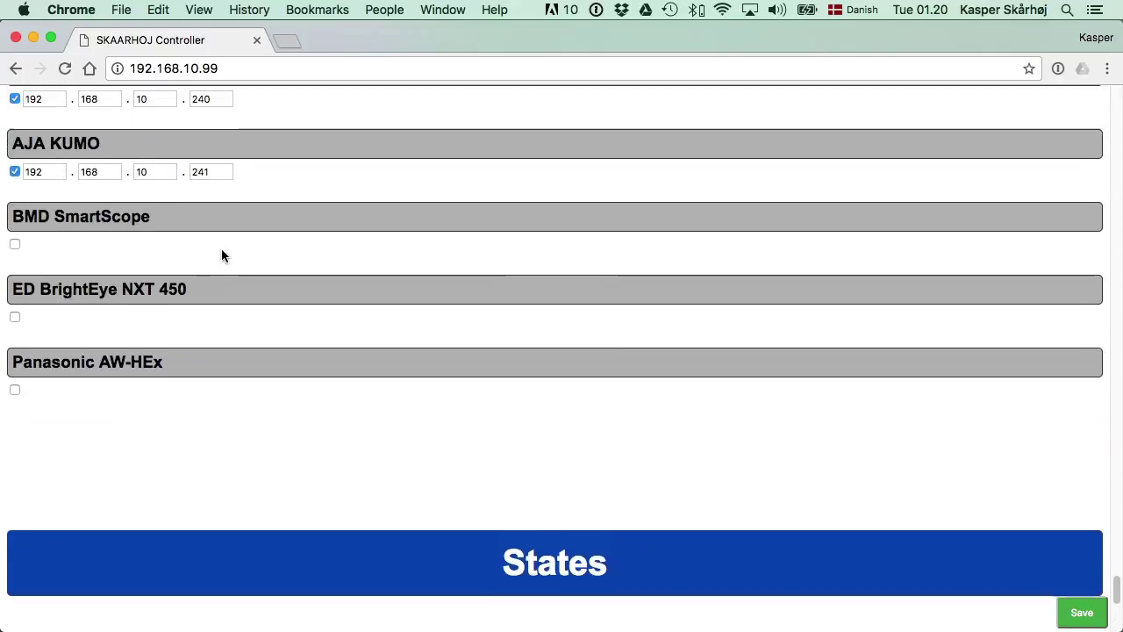
scroll(215, 204, "up", 5)
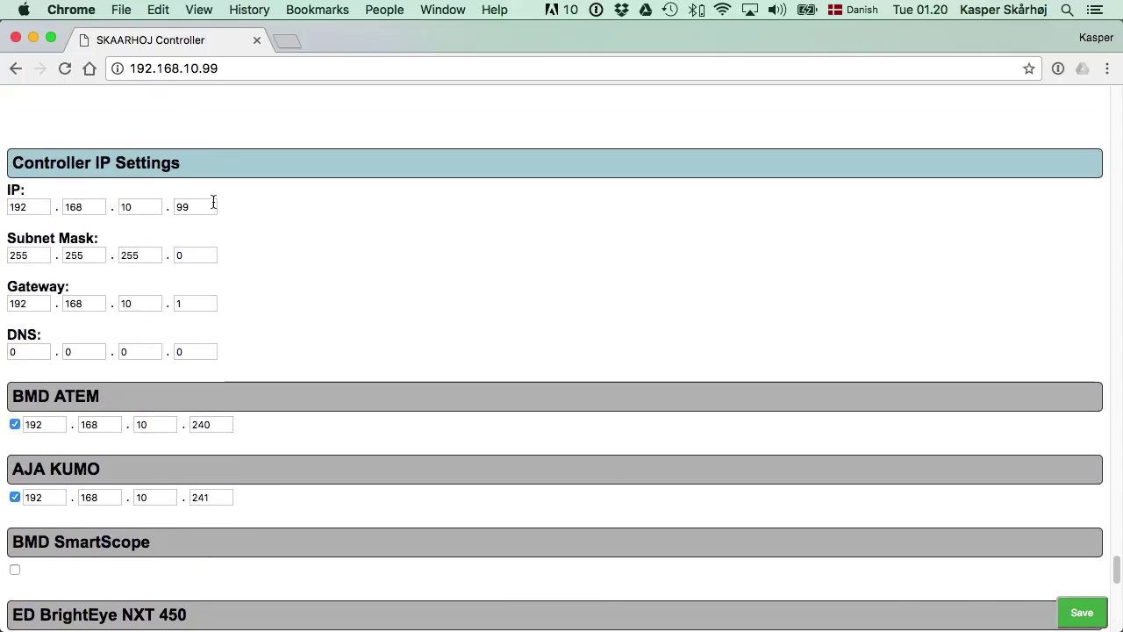
double_click(218, 424)
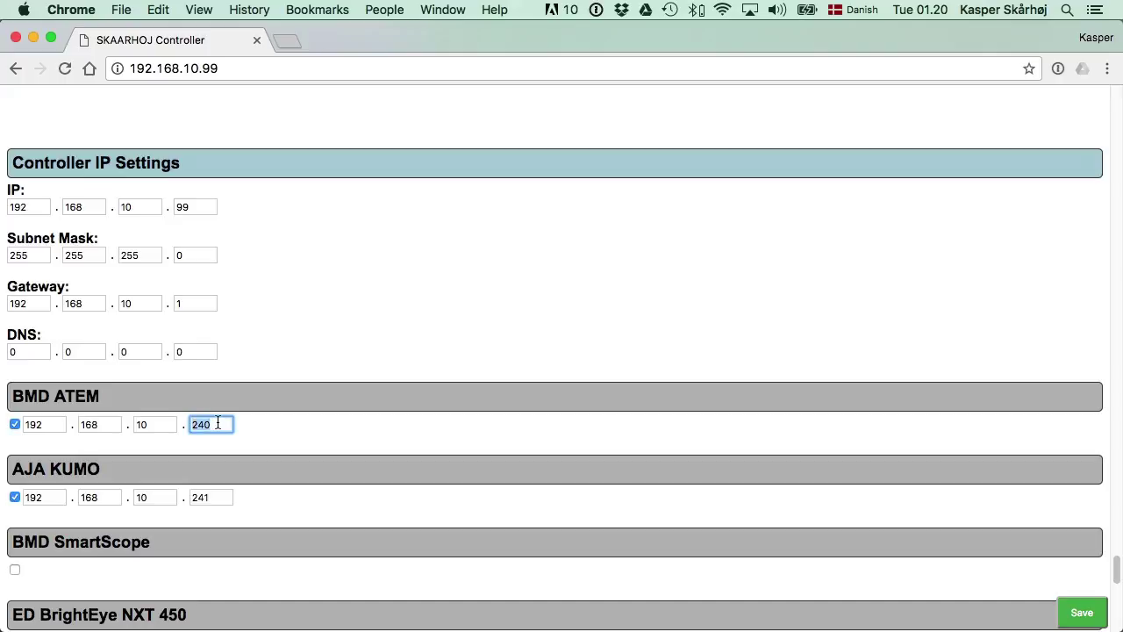
type("123")
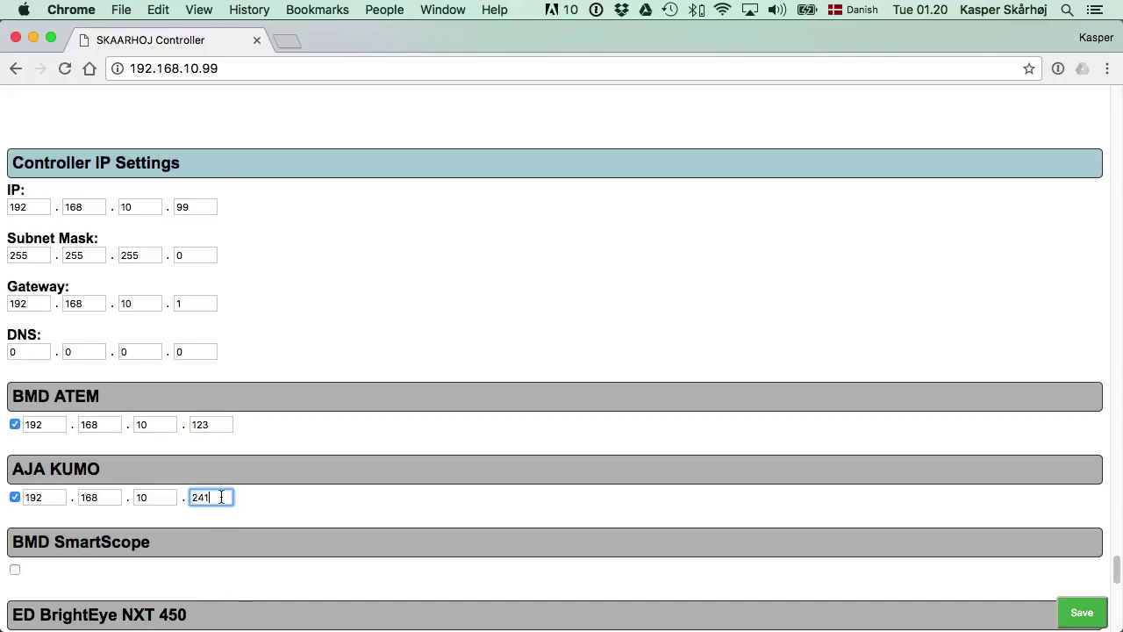
double_click(220, 497)
type("32")
Step: Add the BMD ATEM: Program Src action to the ME2 state of controller button 1 (#1)
scroll(256, 261, "up", 5)
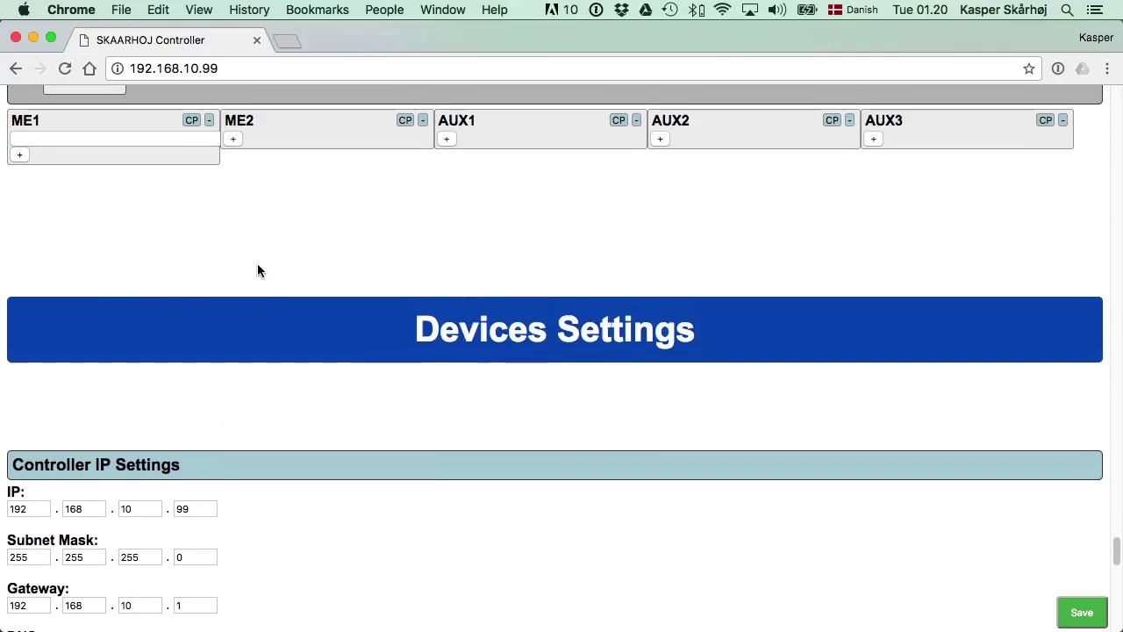
scroll(257, 264, "up", 2)
left_click(155, 211)
left_click(489, 289)
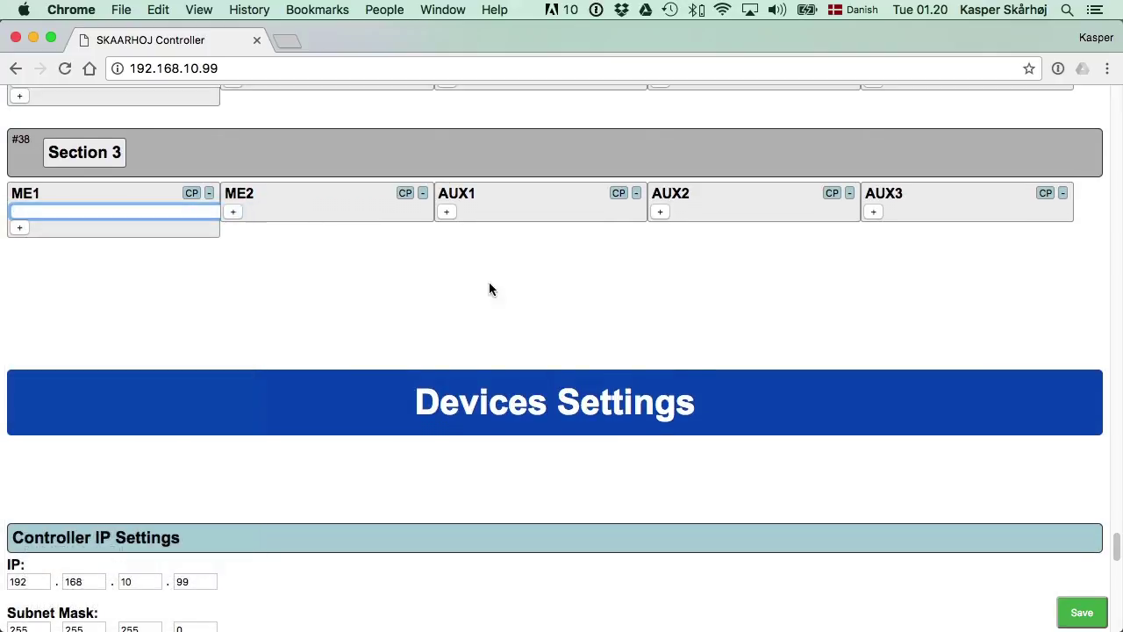
left_click_drag(1118, 539, 1053, 120)
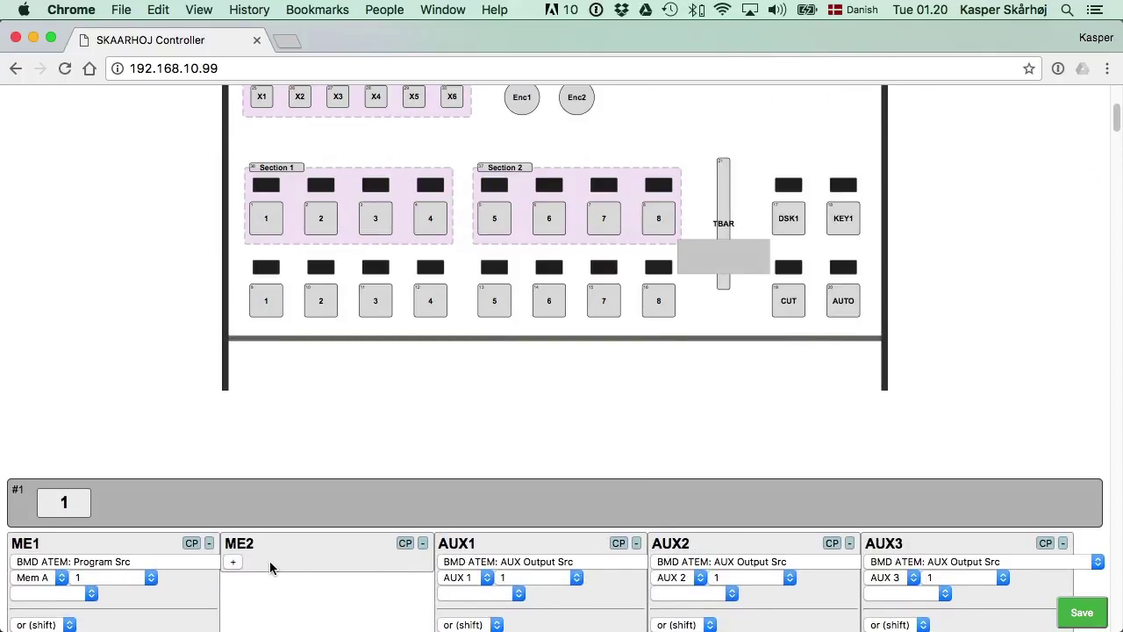
scroll(271, 562, "down", 2)
left_click(237, 464)
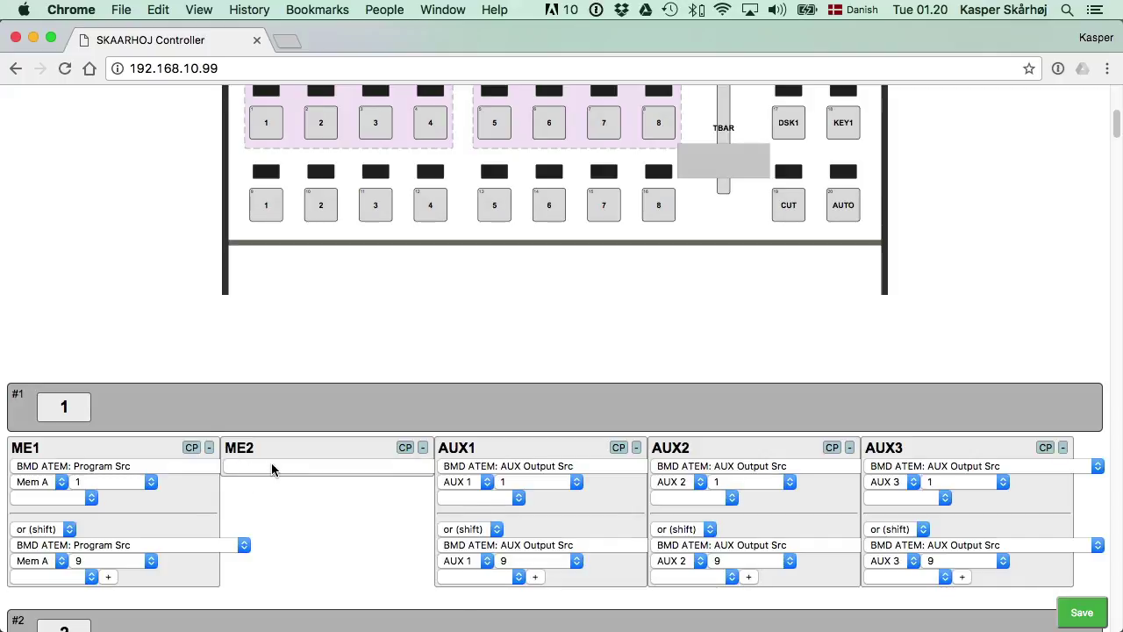
left_click(279, 470)
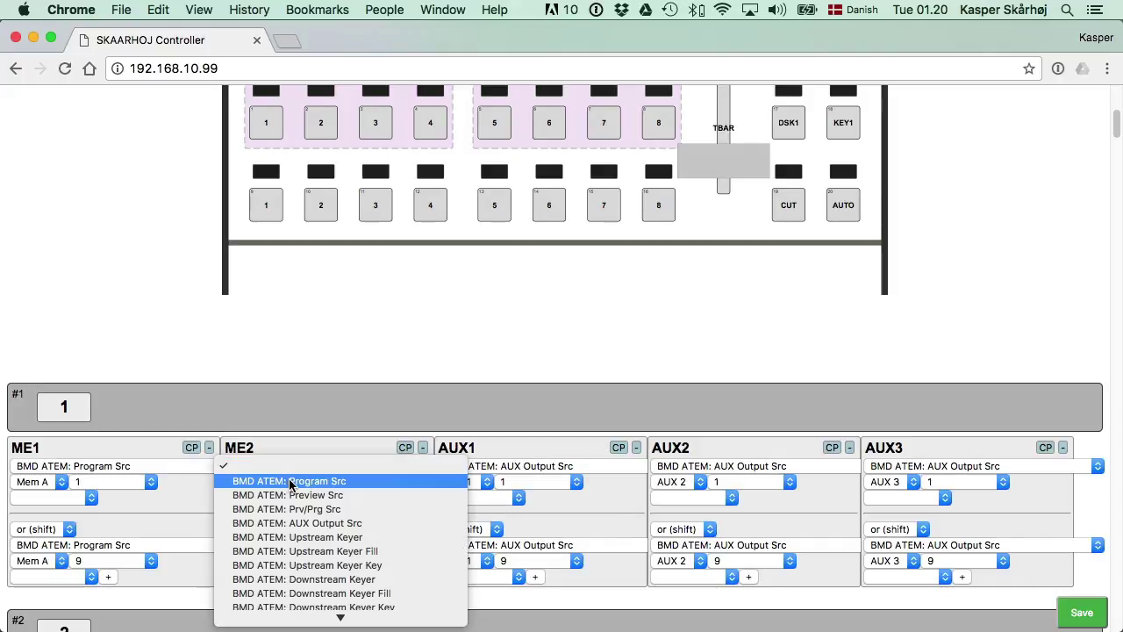
left_click(289, 483)
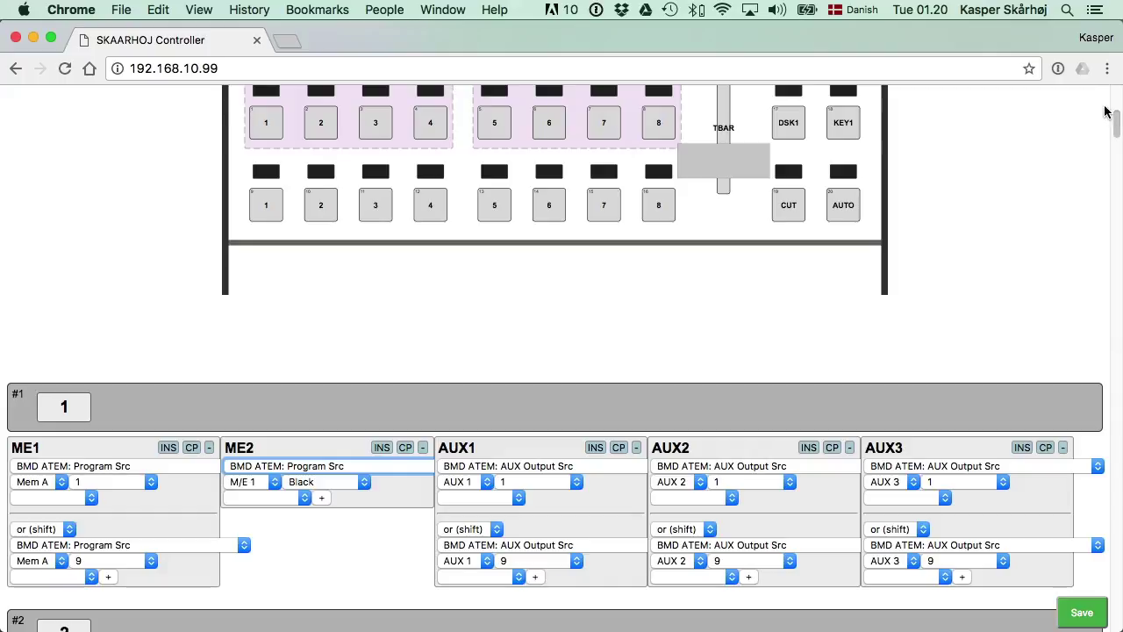
Step: Save the configuration to the new Preset 2 and check its device IP addresses and button 1's ME2 action
left_click_drag(1116, 126, 1117, 613)
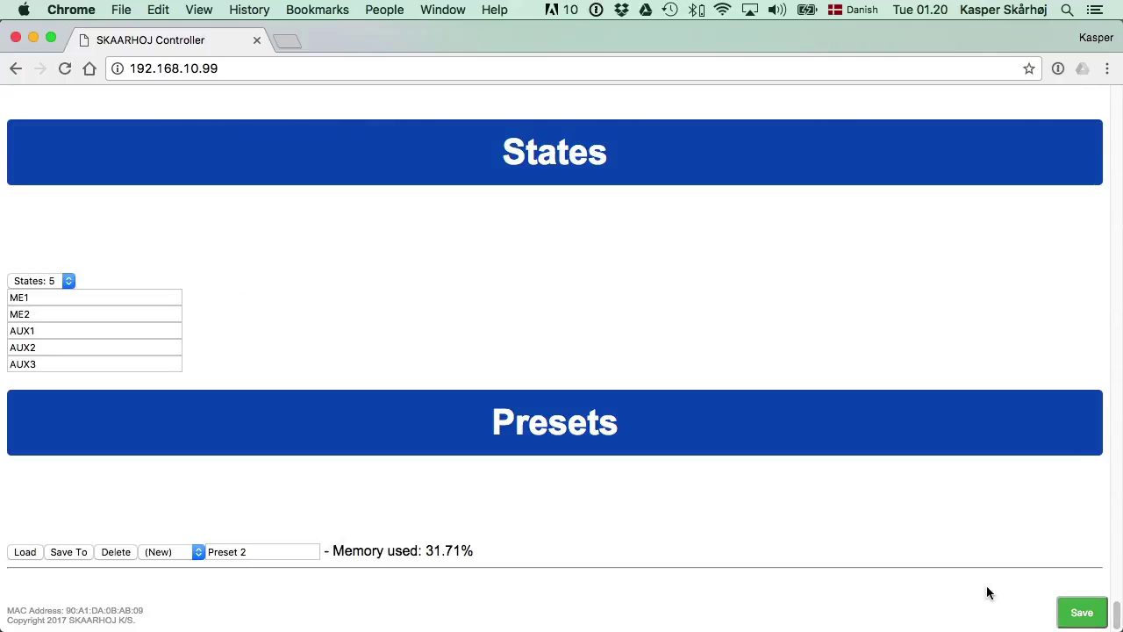
left_click(68, 553)
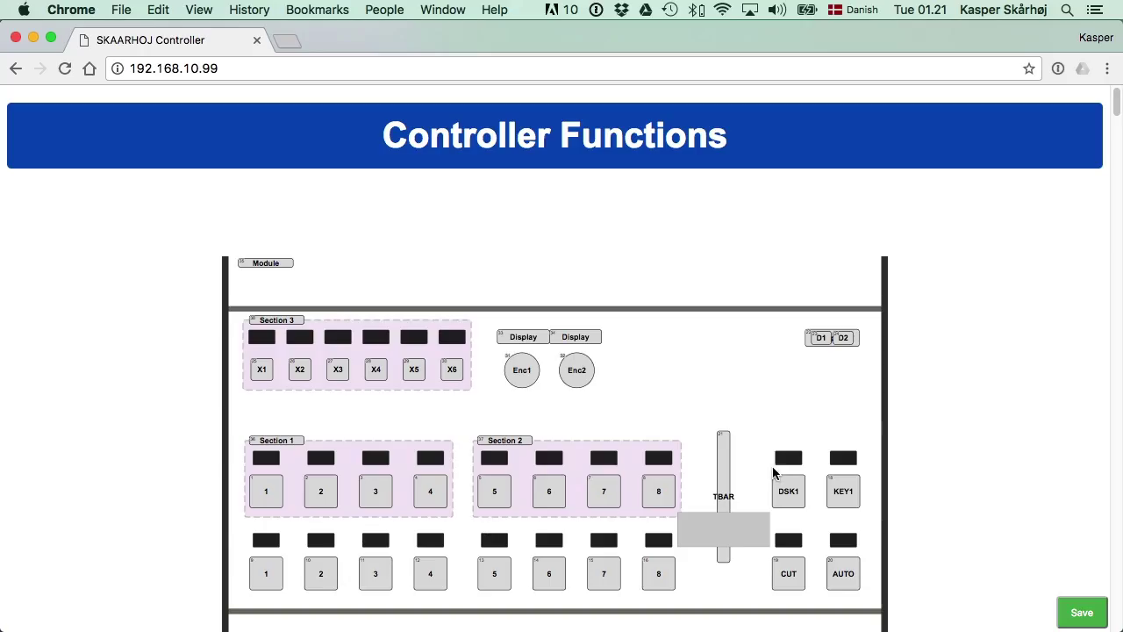
scroll(1042, 489, "down", 20)
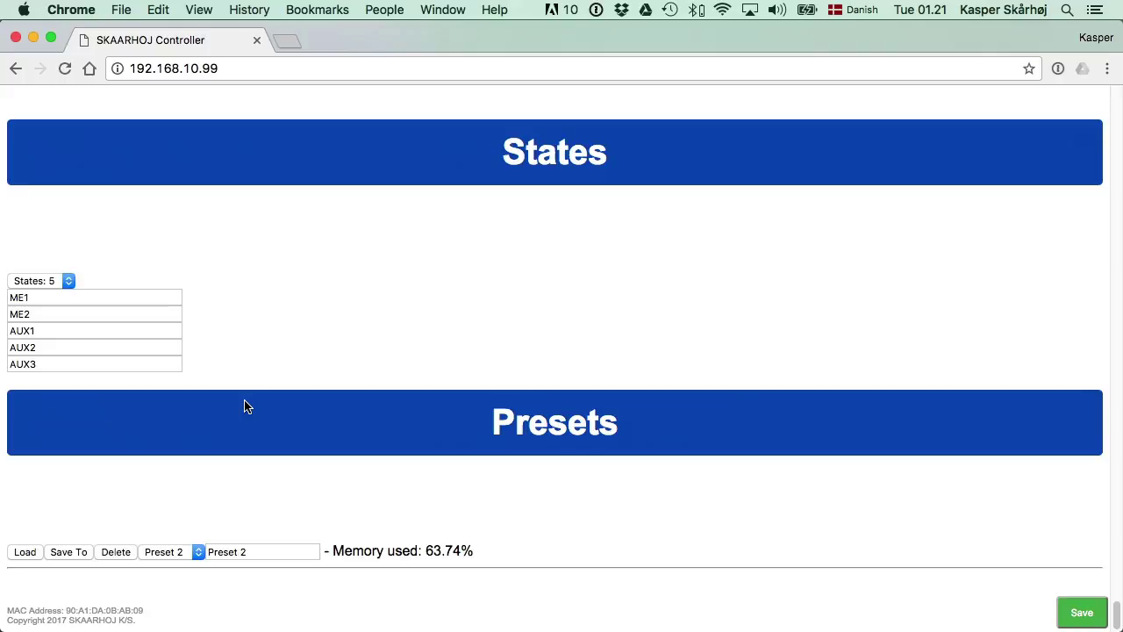
scroll(244, 406, "up", 10)
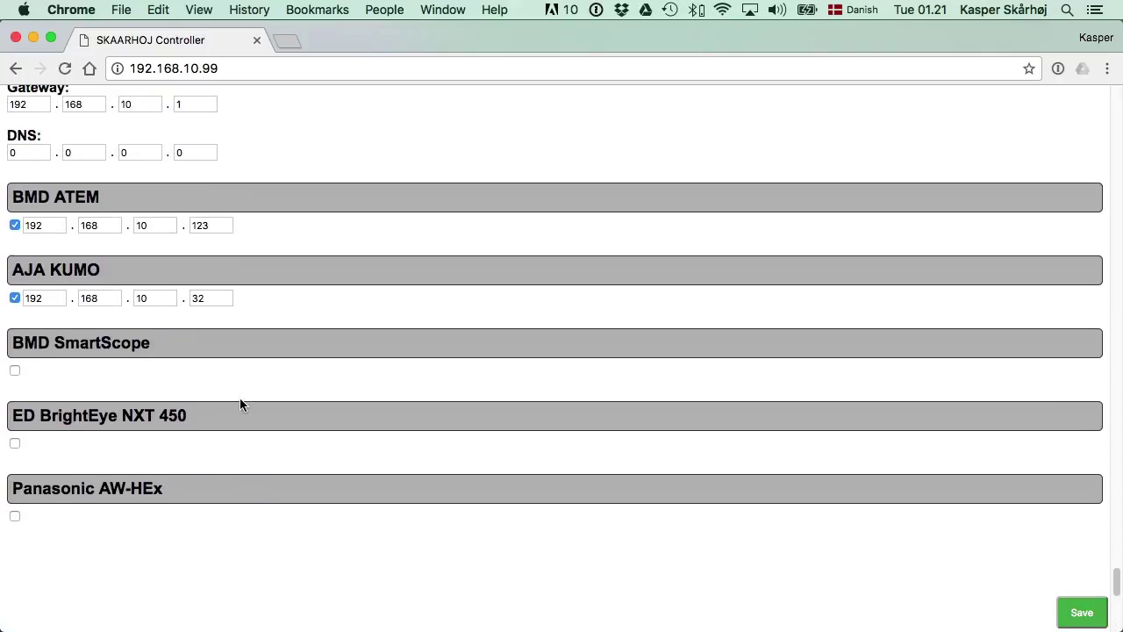
scroll(239, 398, "up", 1)
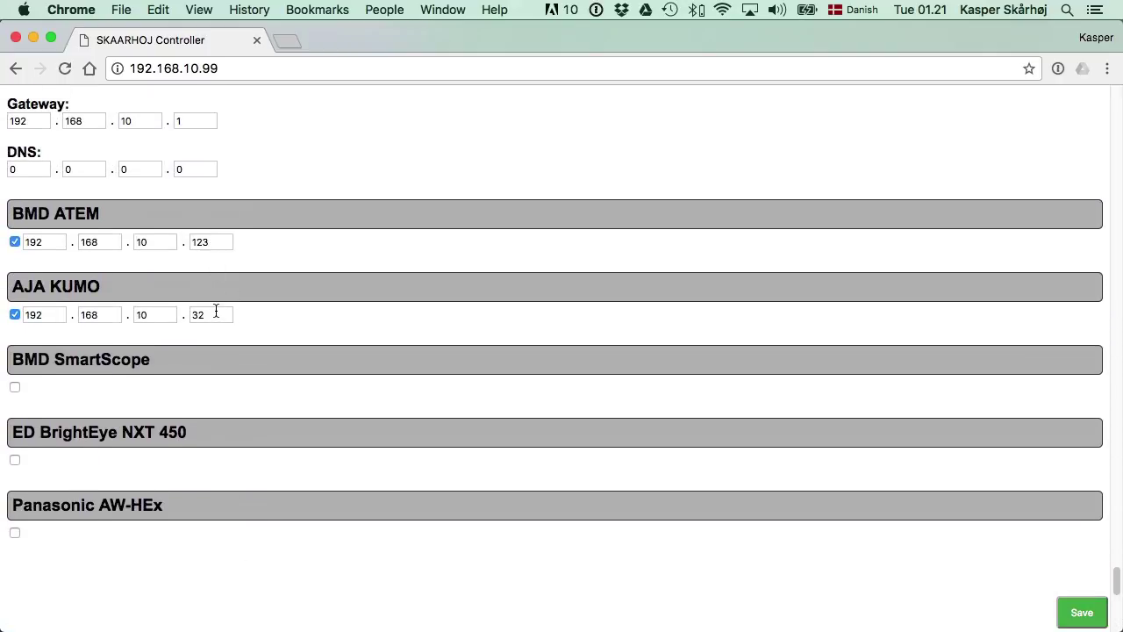
scroll(281, 325, "up", 15)
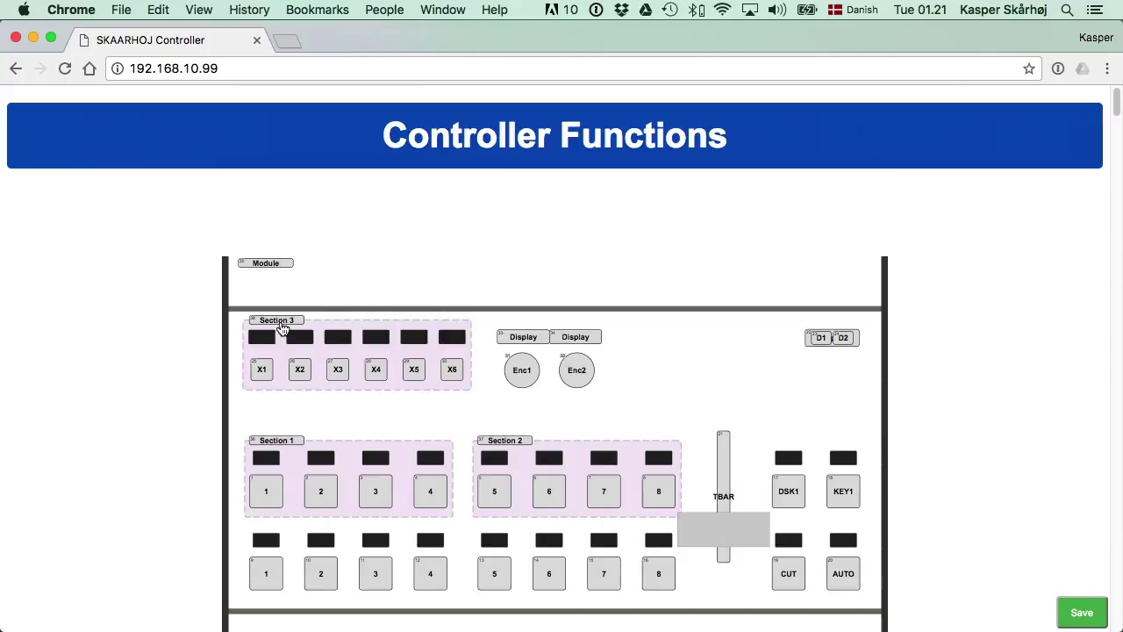
scroll(281, 325, "down", 5)
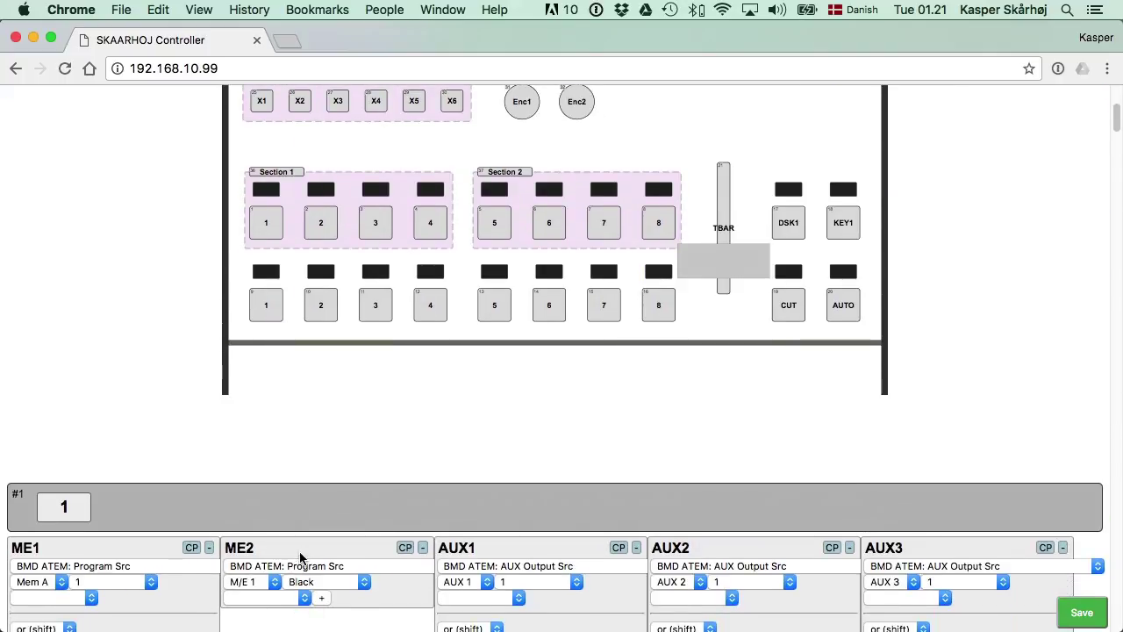
scroll(299, 557, "down", 2)
Step: Load Preset 1 and check its ME2 action for button 1 and its device IP addresses
scroll(280, 498, "down", 20)
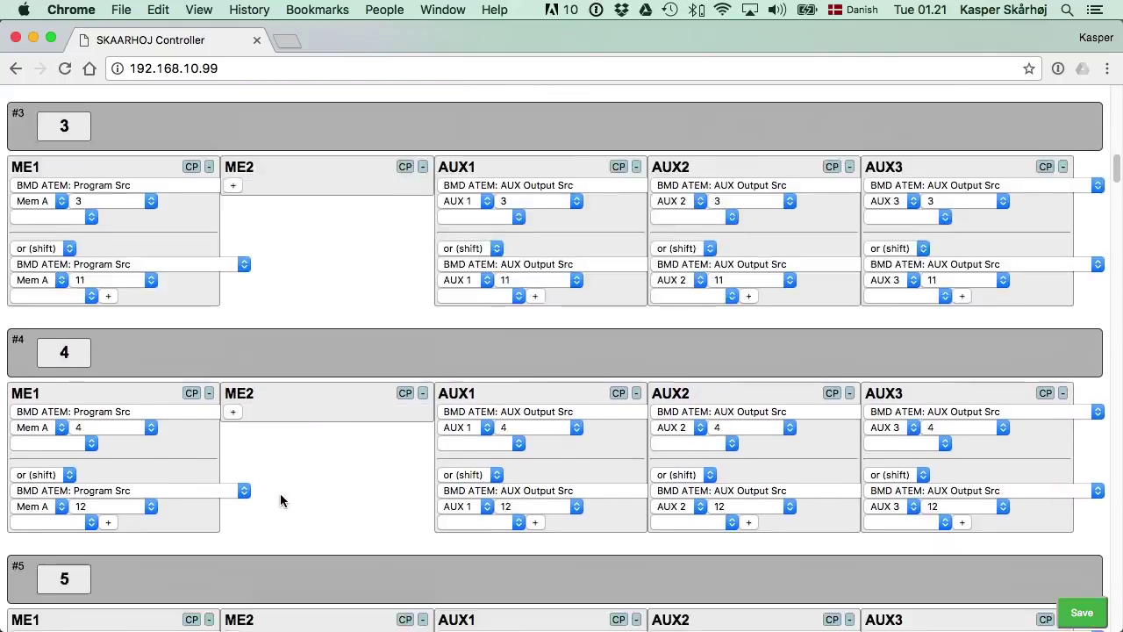
left_click(183, 552)
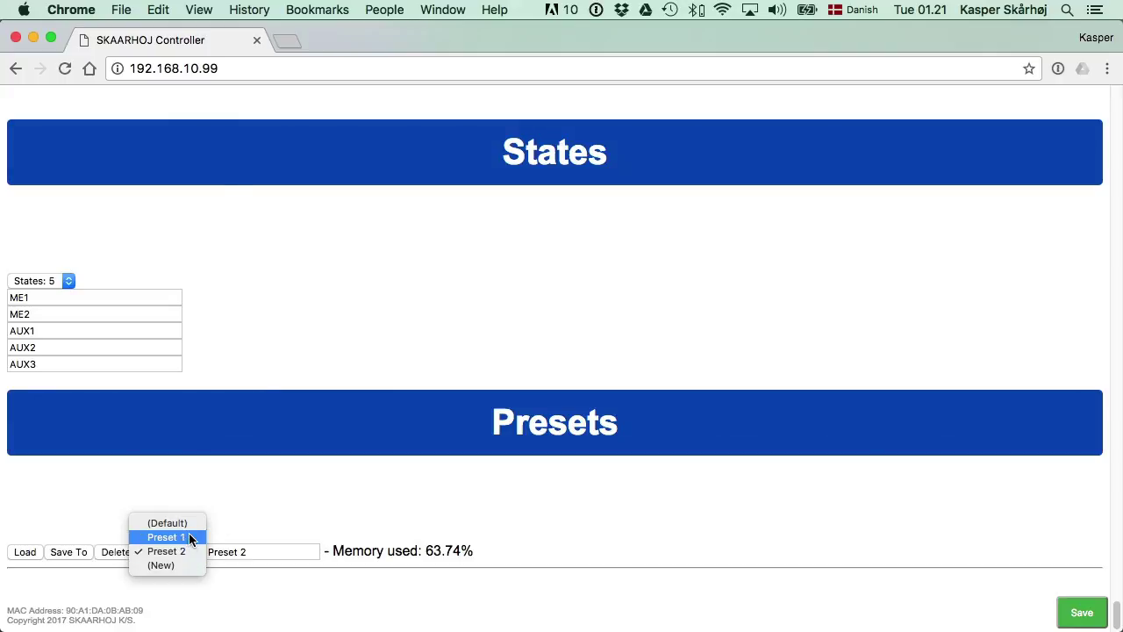
left_click(186, 536)
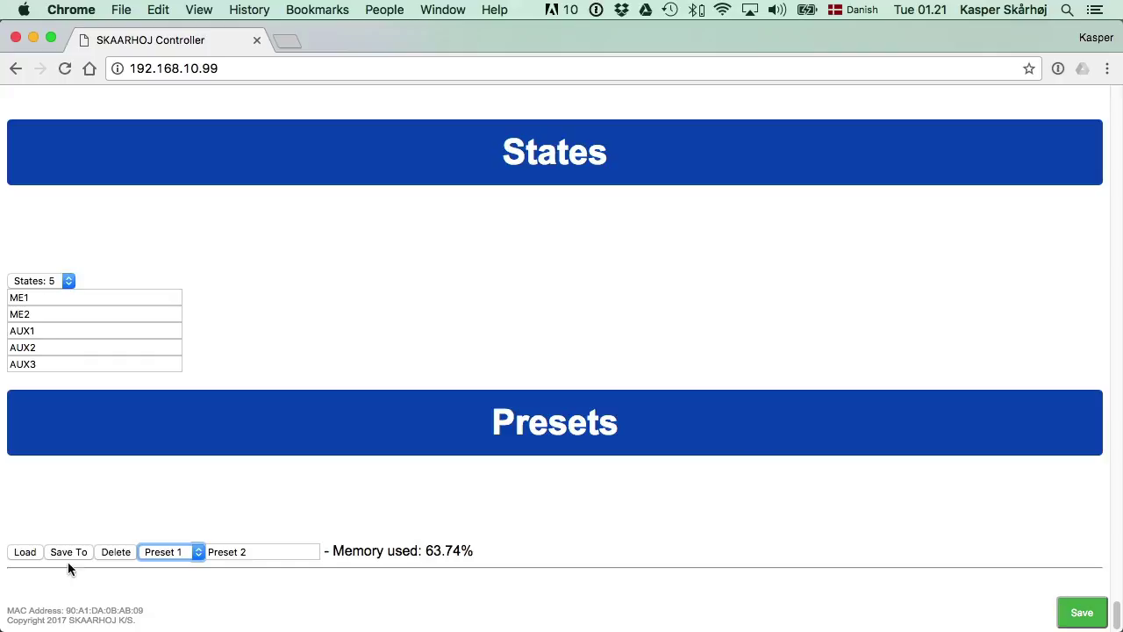
left_click(25, 552)
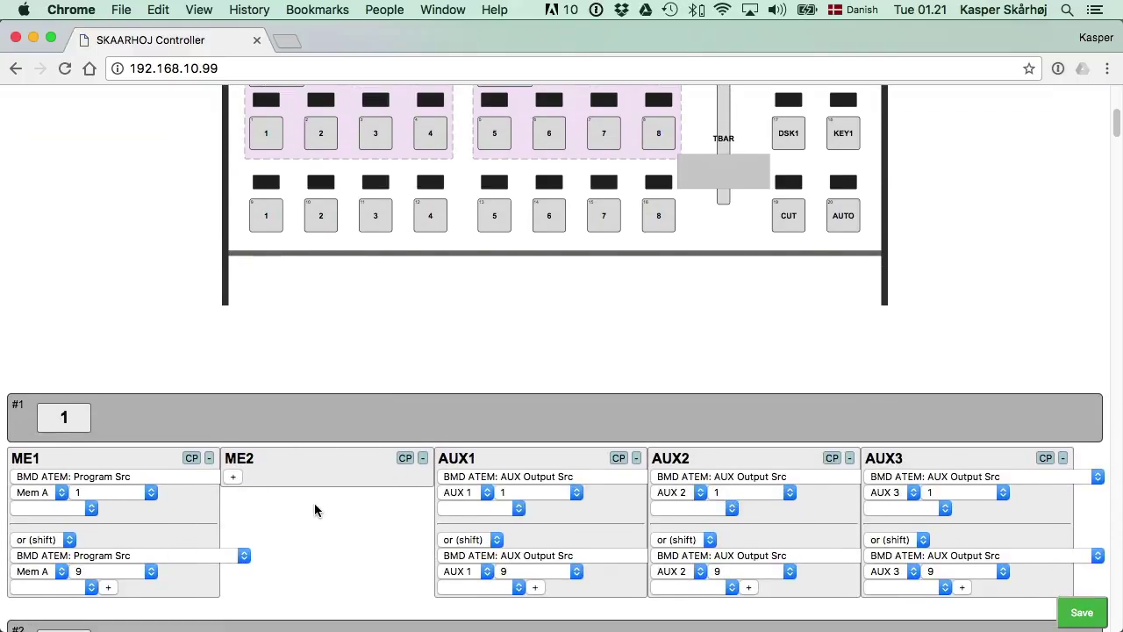
scroll(316, 509, "down", 20)
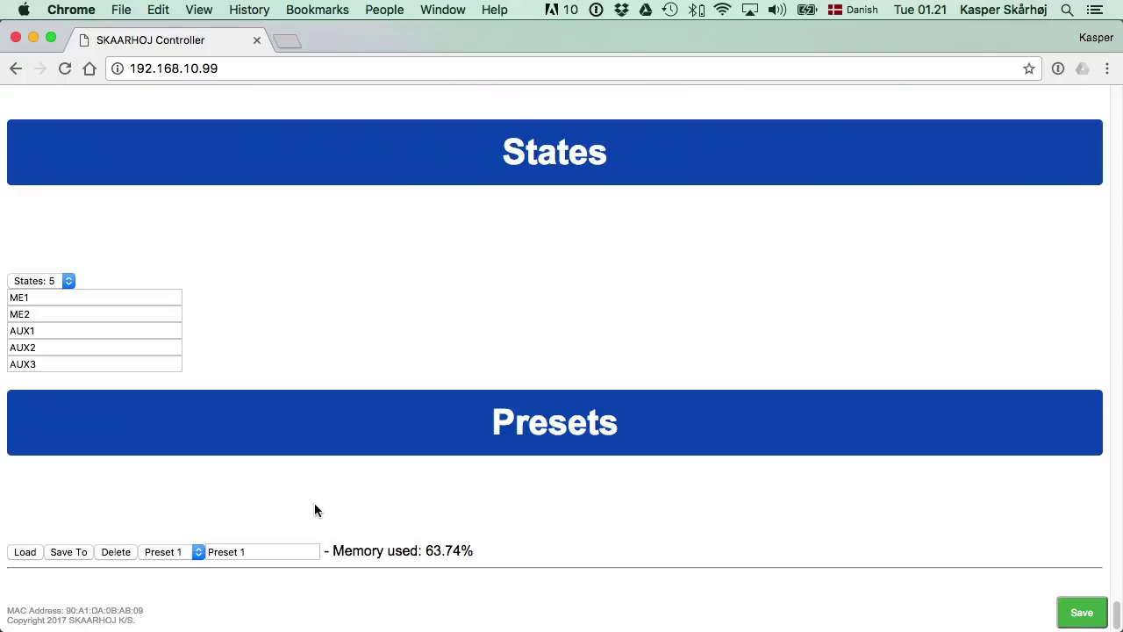
scroll(315, 509, "up", 15)
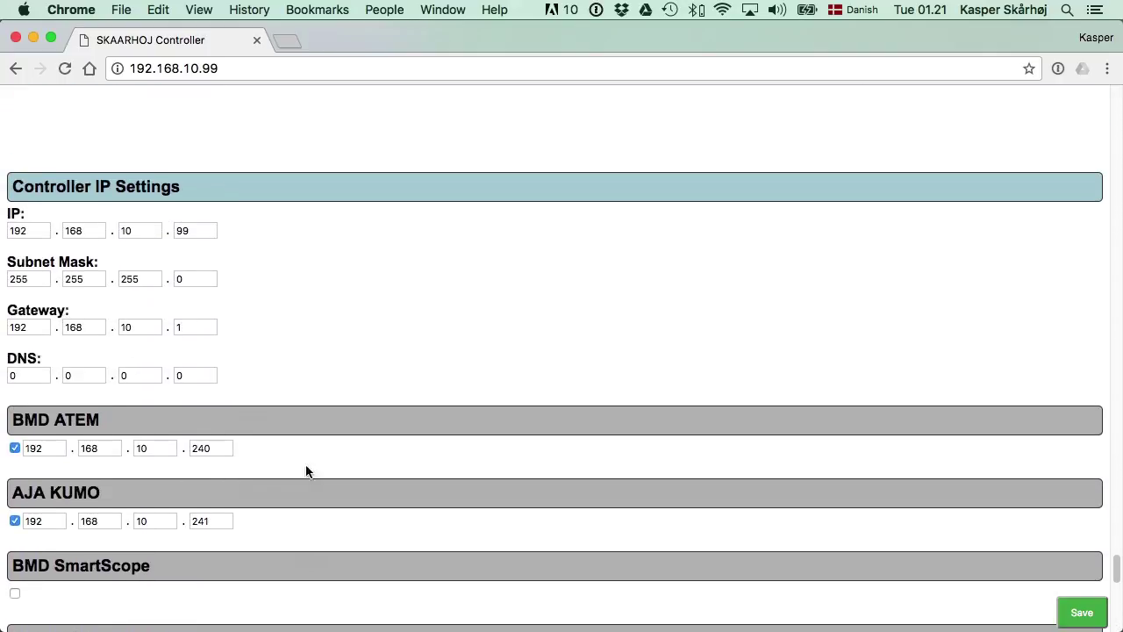
scroll(306, 472, "up", 1)
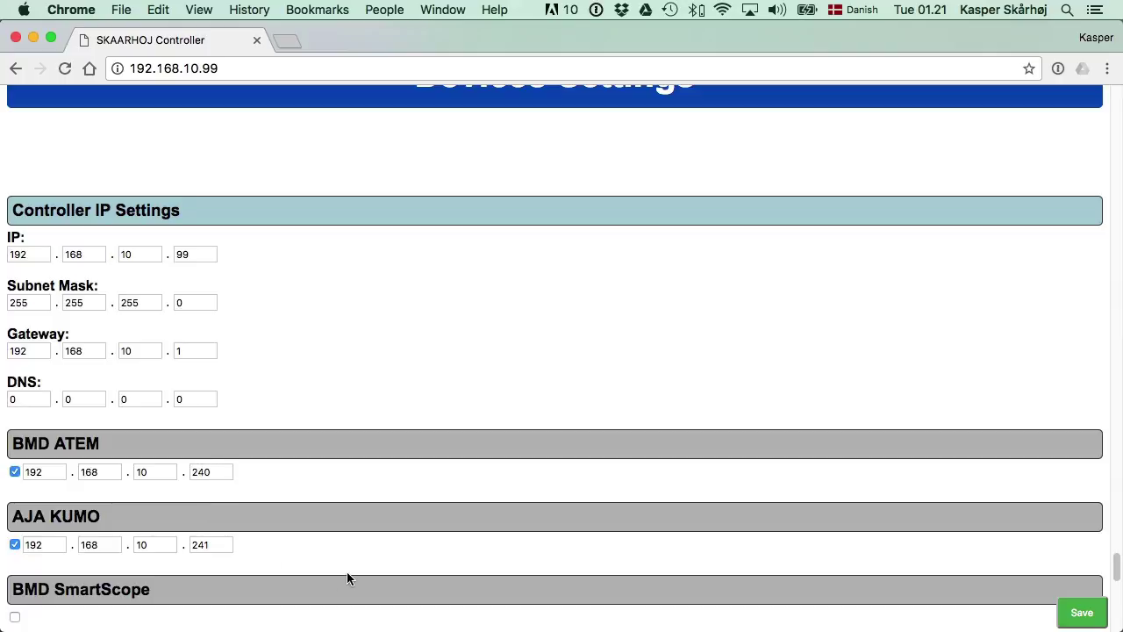
scroll(349, 571, "down", 15)
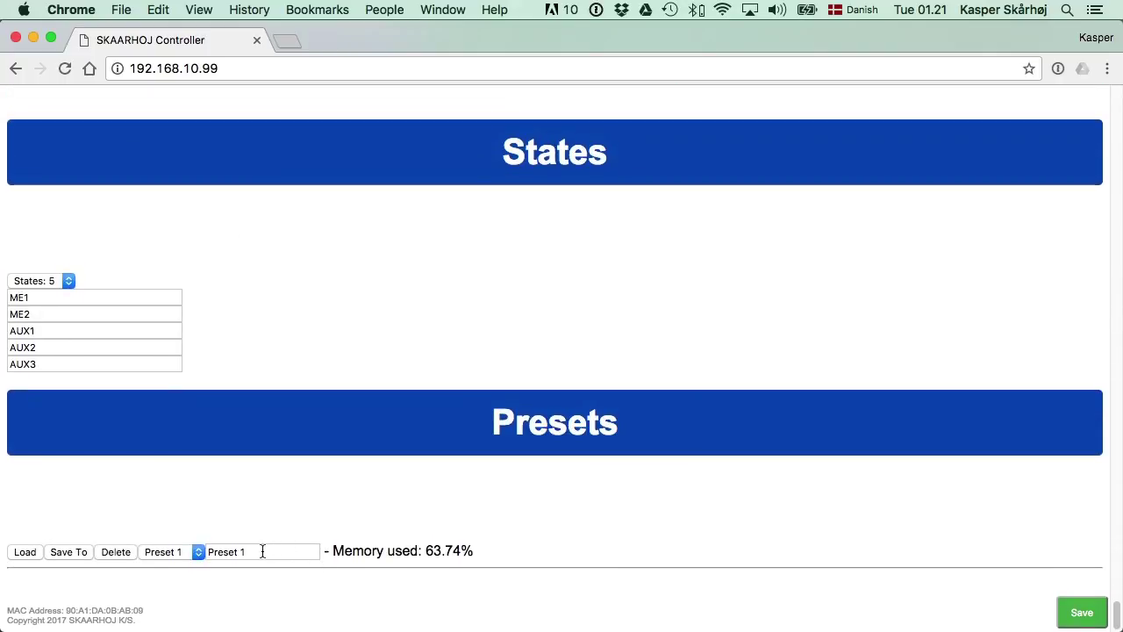